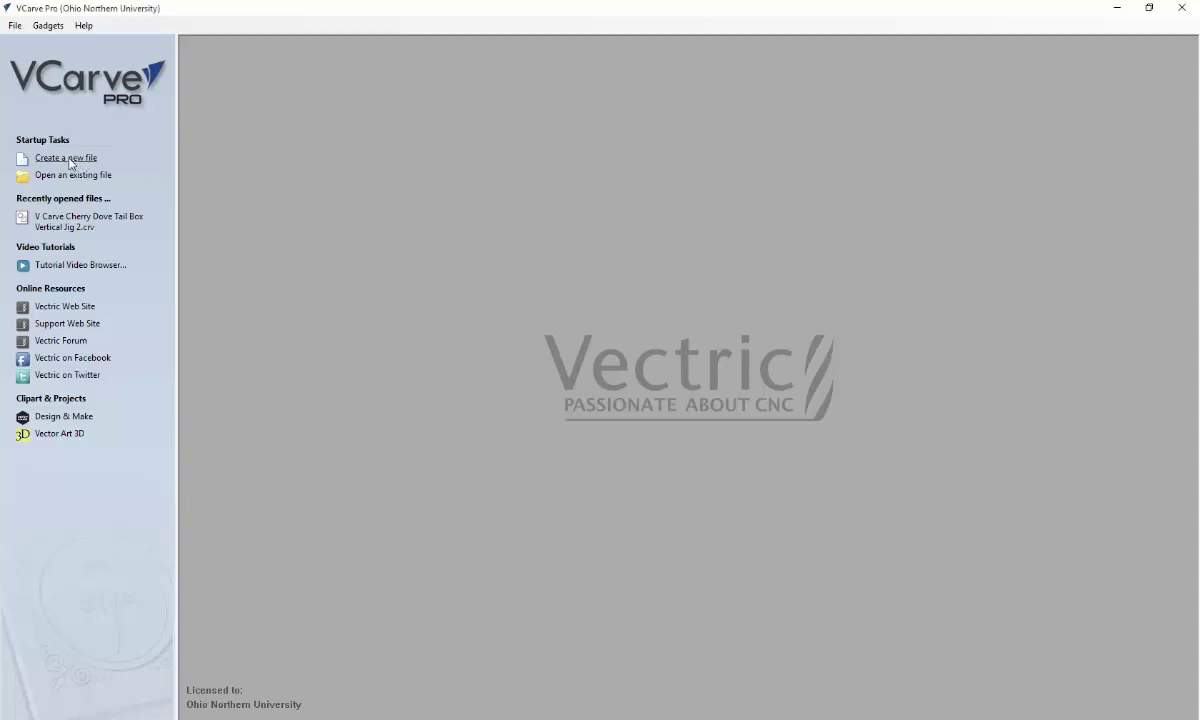
Create a new 8 x 2 inch job with 2 inch thick material and open the Finger Joints gadget
click(81, 160)
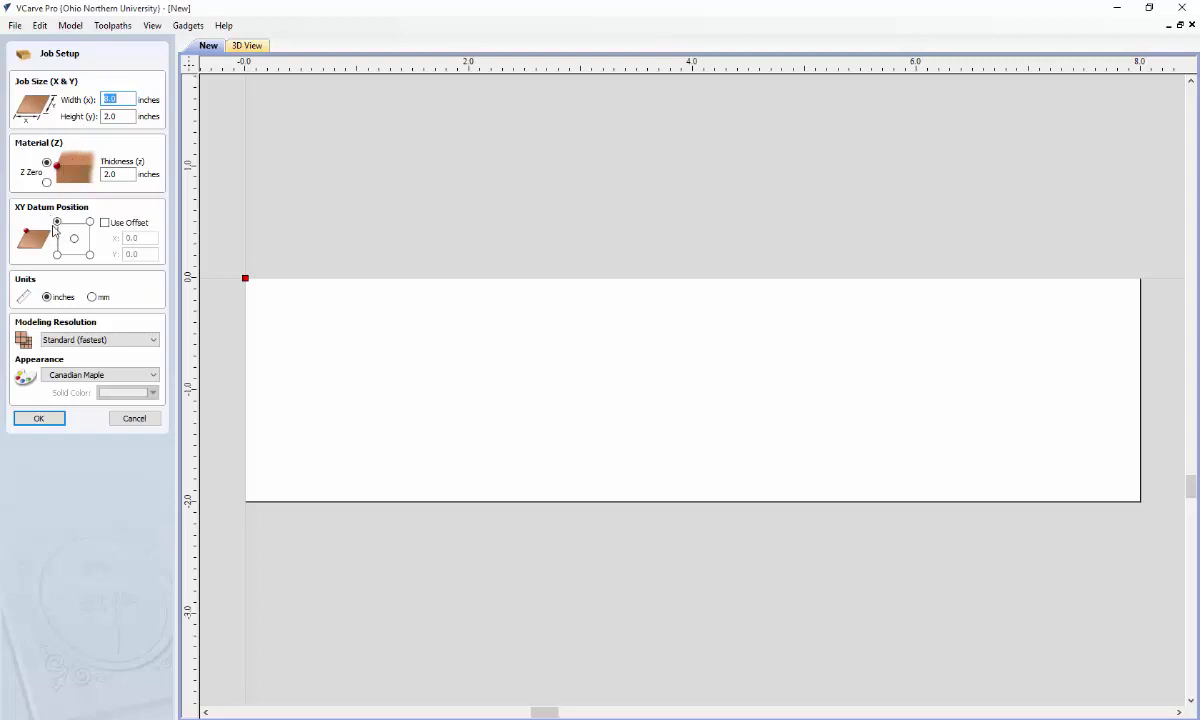
click(40, 419)
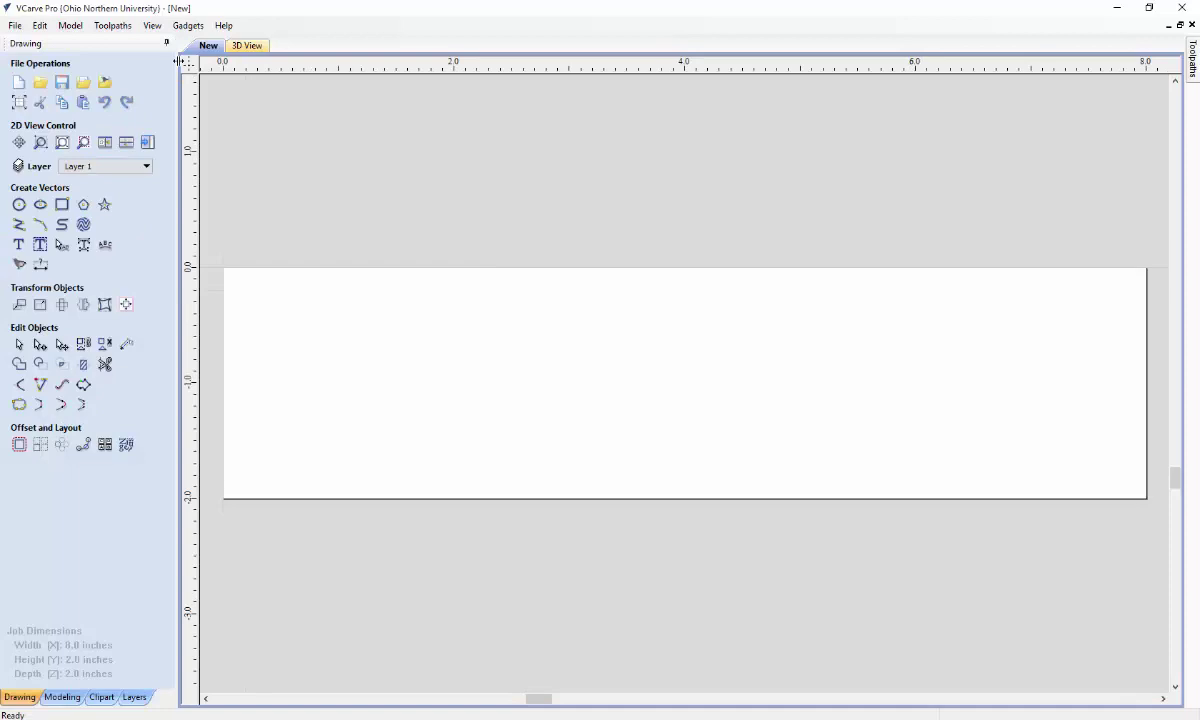
click(188, 27)
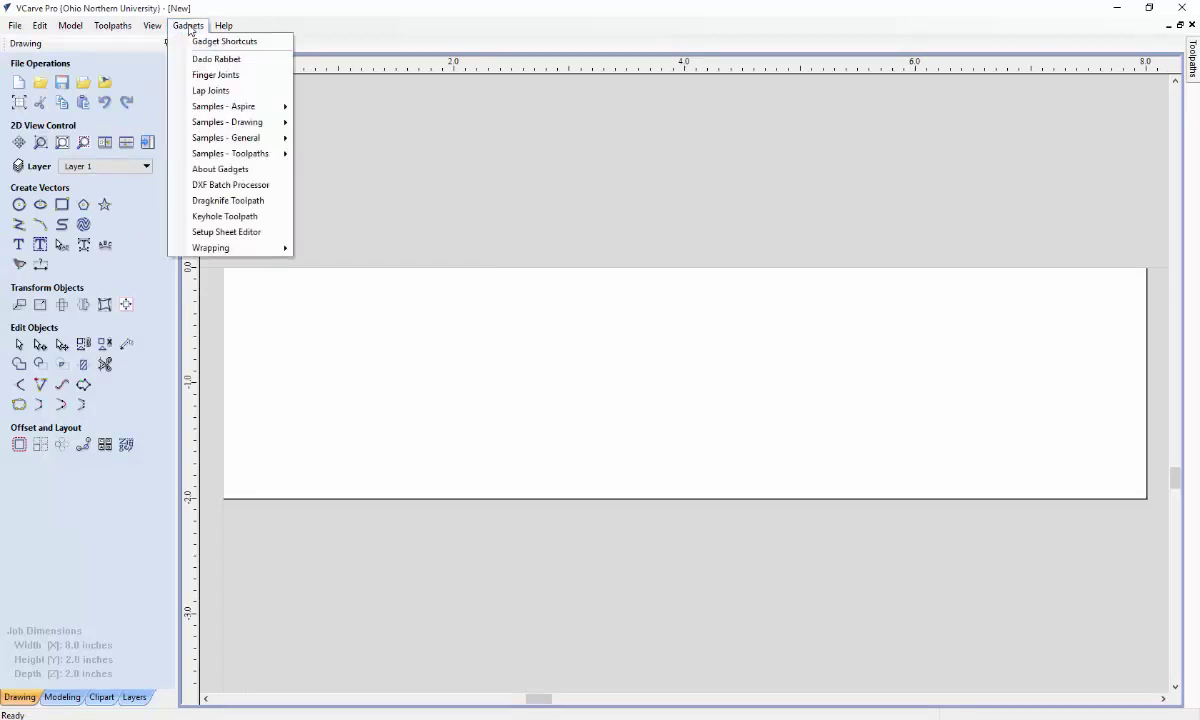
click(218, 77)
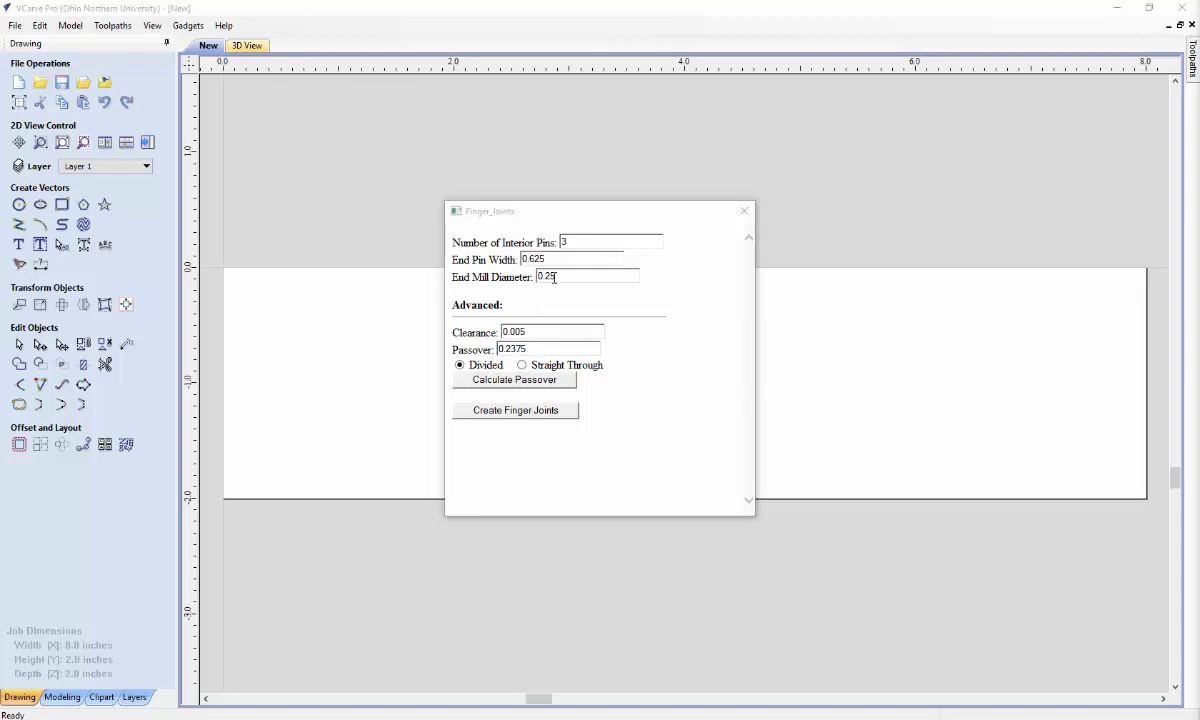
Set the finger joint end mill diameter to 0.20 and recalculate the passover
click(599, 275)
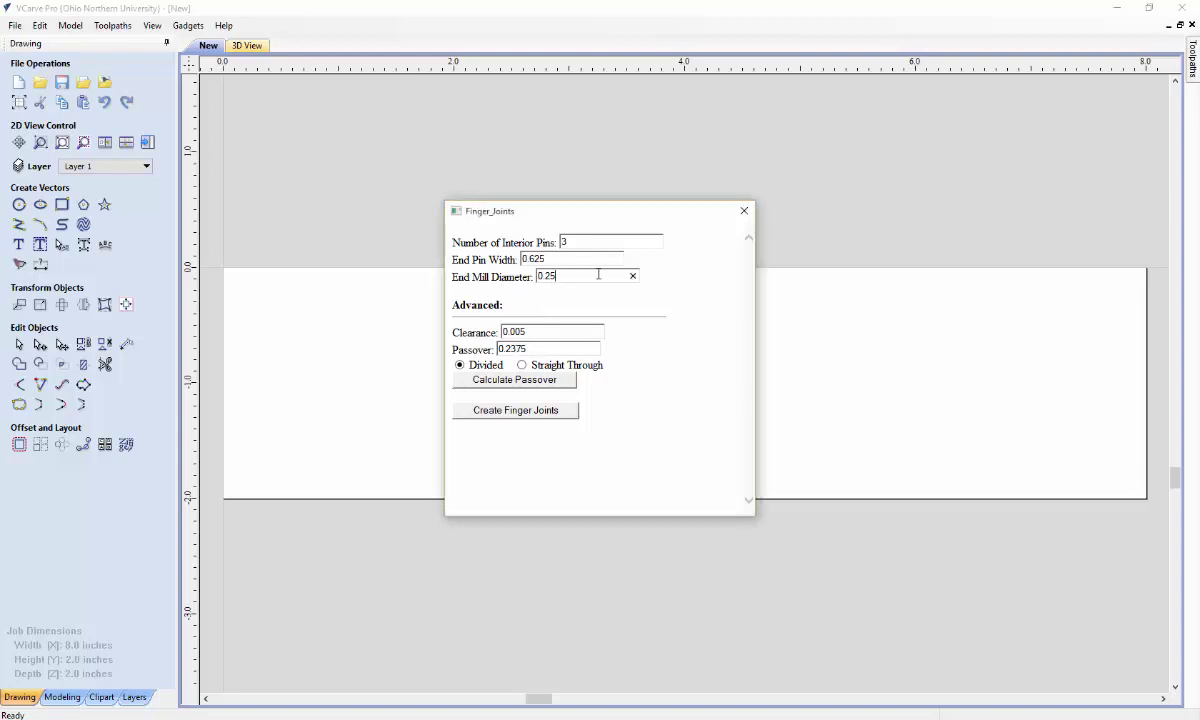
key(BackSpace)
text(0)
click(566, 333)
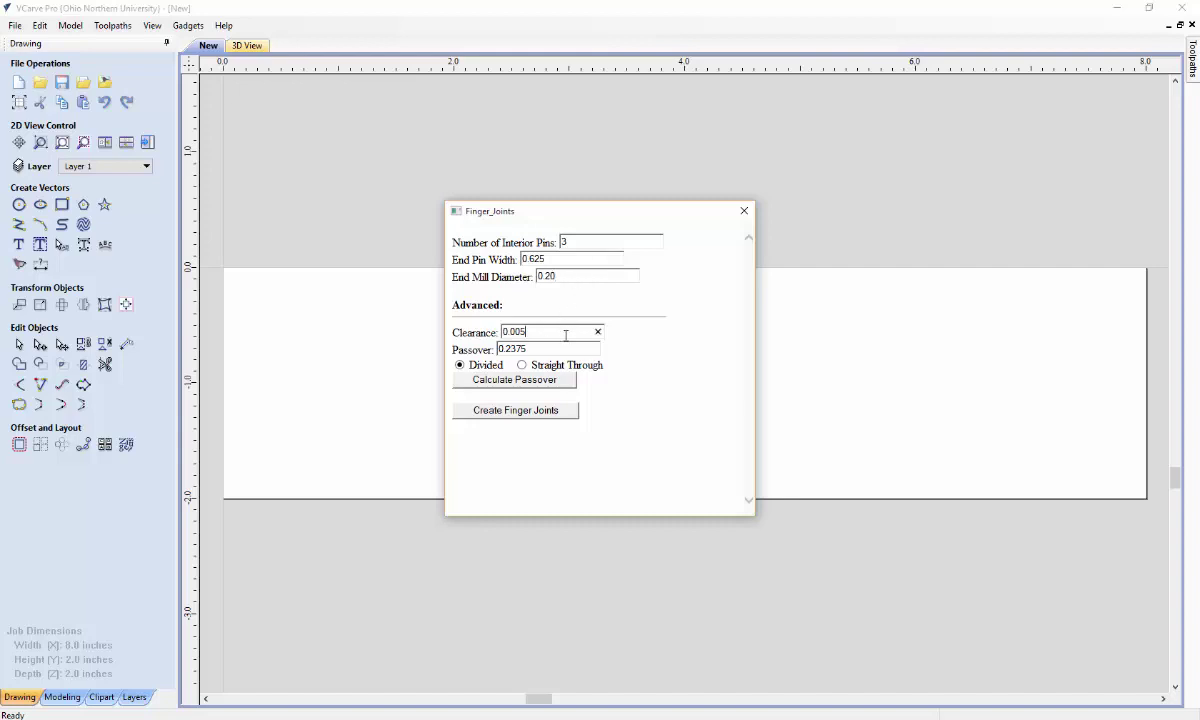
click(551, 384)
Set the end mill diameter to 0.25 with a recalculated passover and create the finger joints
click(571, 276)
text(5)
click(537, 381)
click(500, 410)
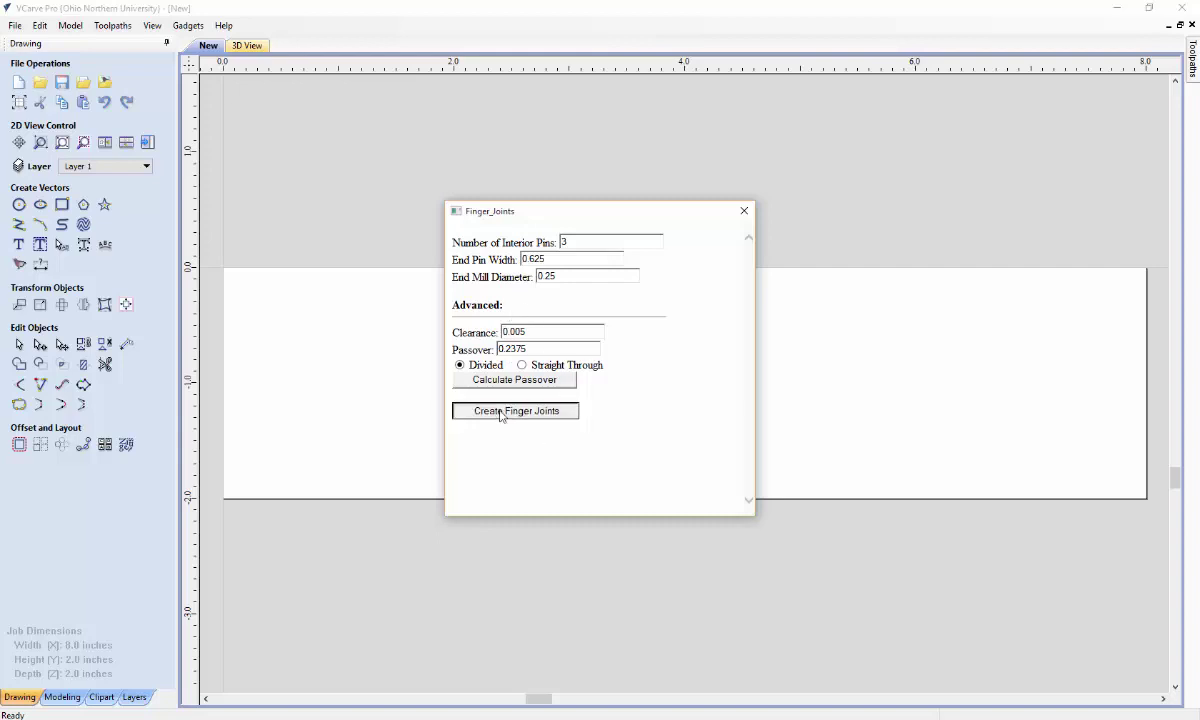
click(744, 210)
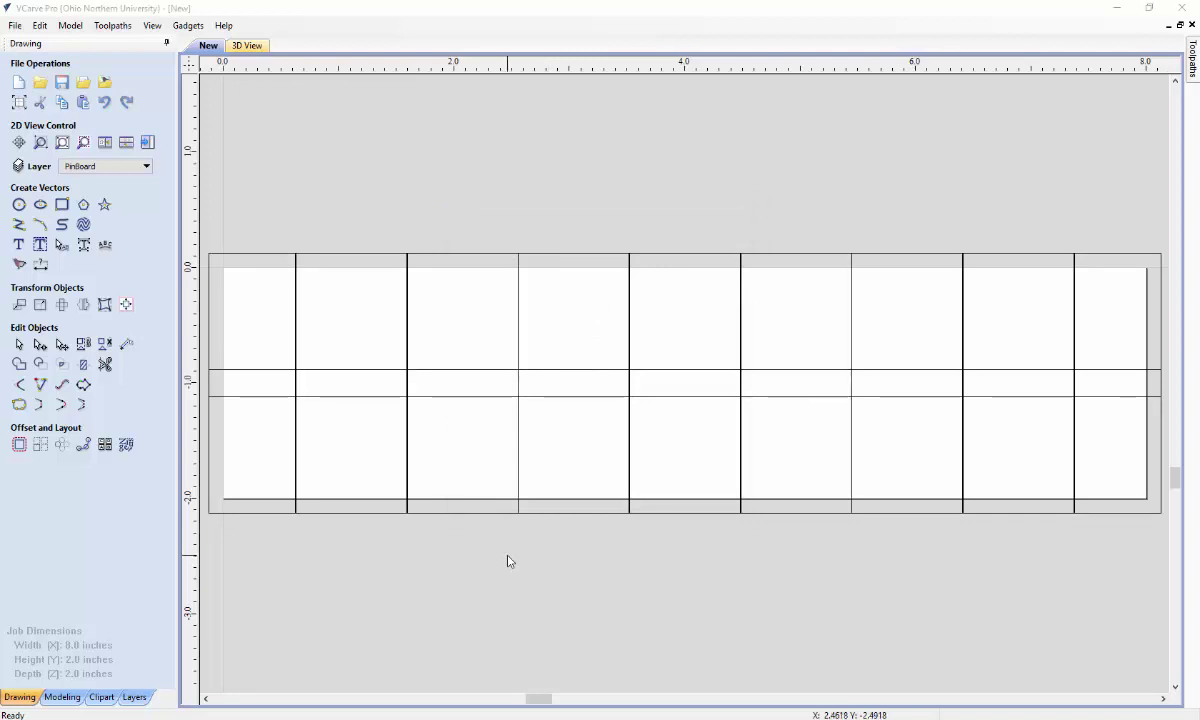
Hide the SocketBoard layer and leave only the PinBoard vectors shown
click(128, 164)
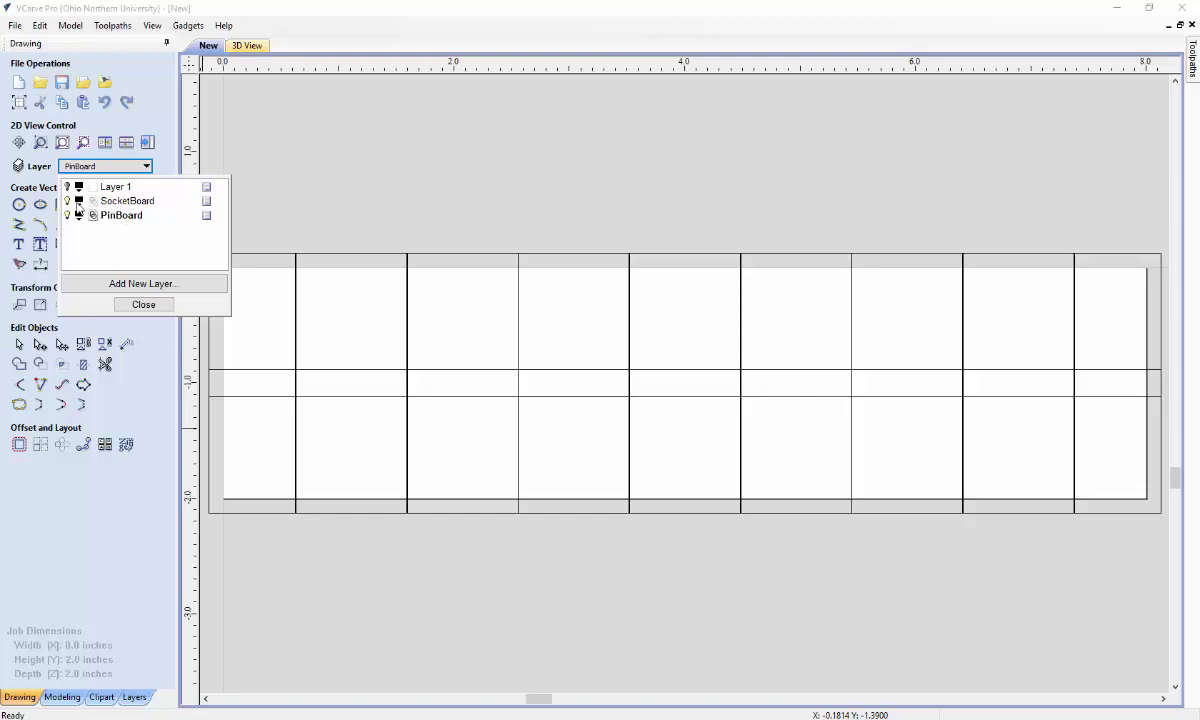
click(67, 202)
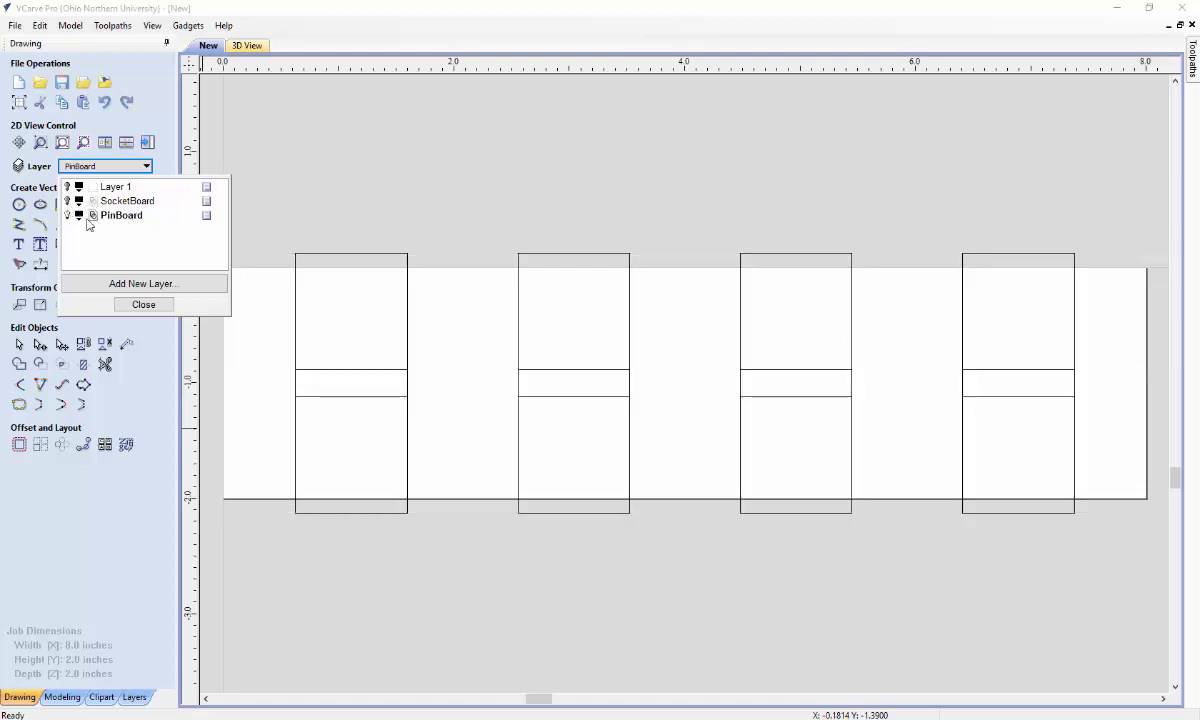
click(143, 304)
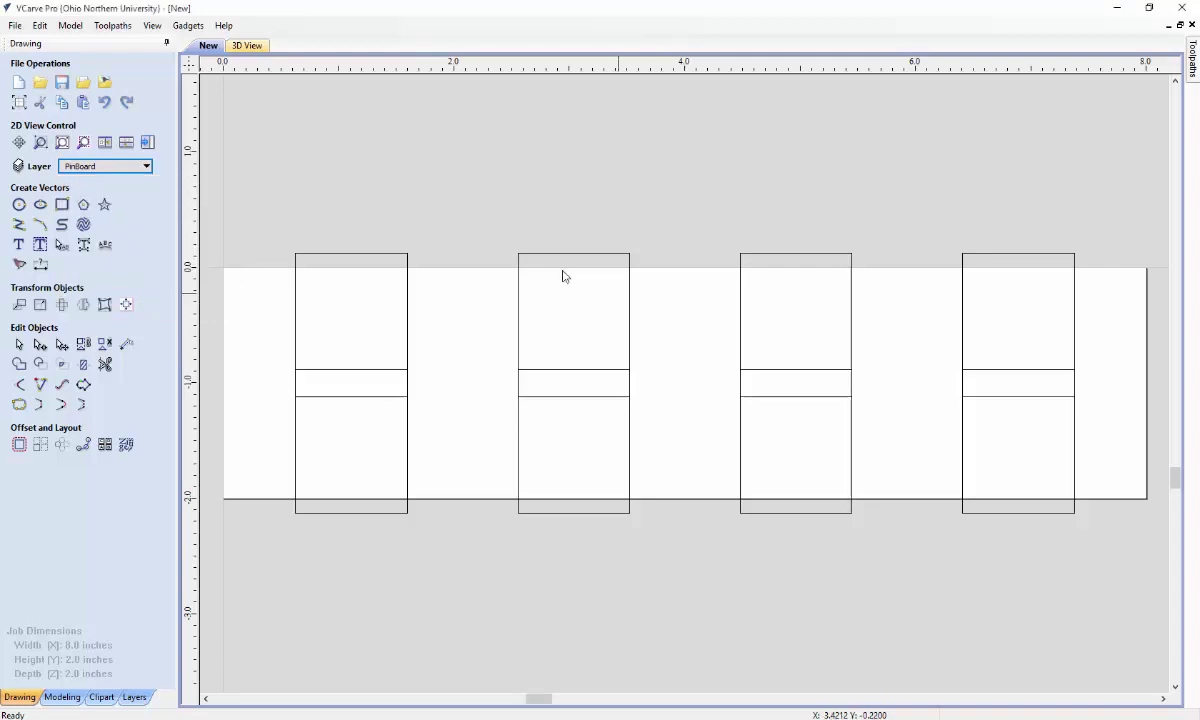
Examine the overlapping rectangles on the PinBoard layer by selecting them individually and all together
click(364, 397)
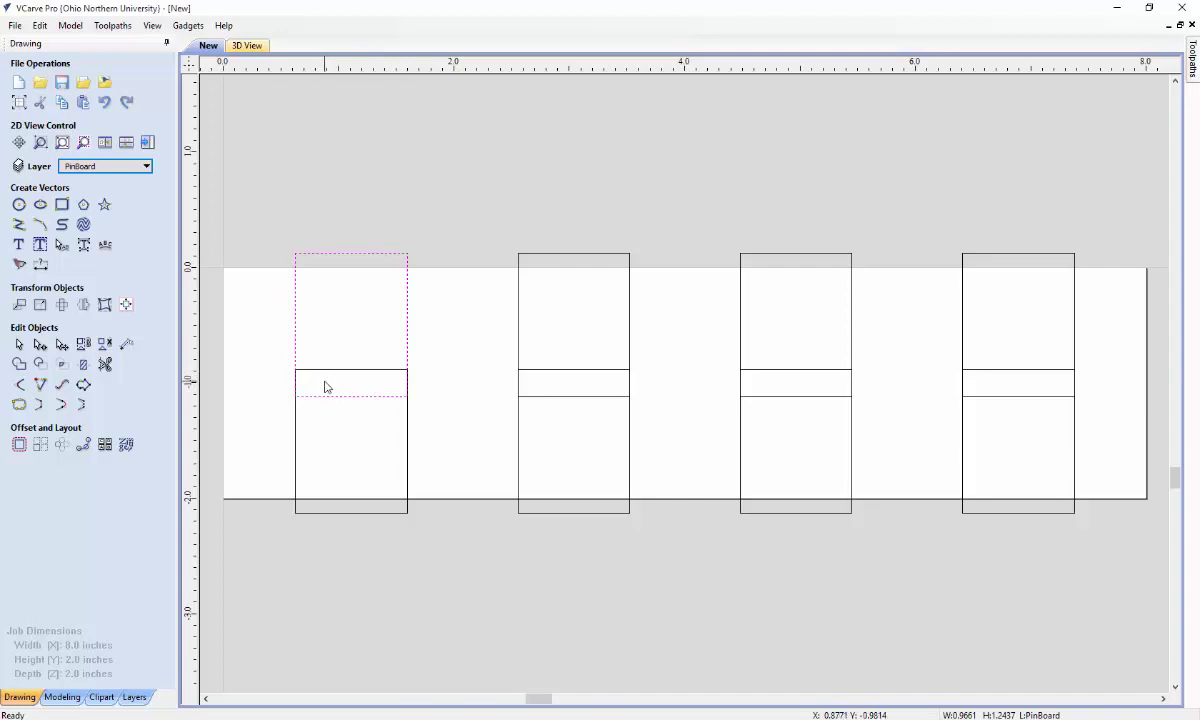
click(352, 375)
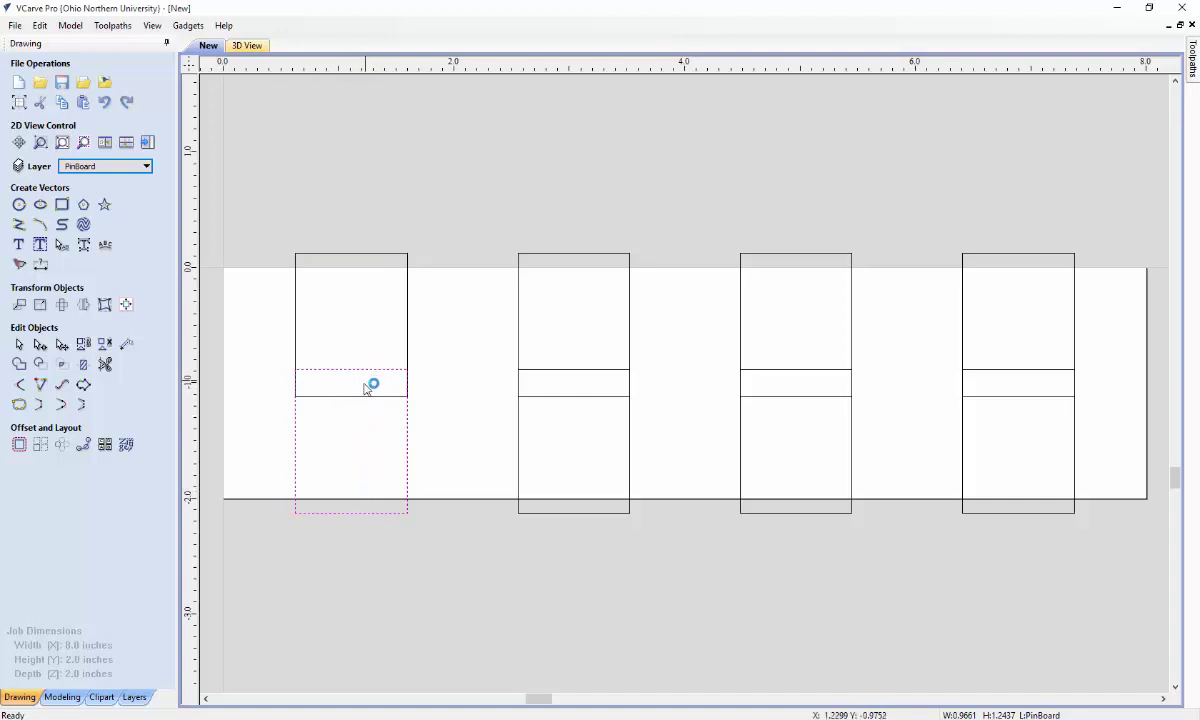
click(366, 388)
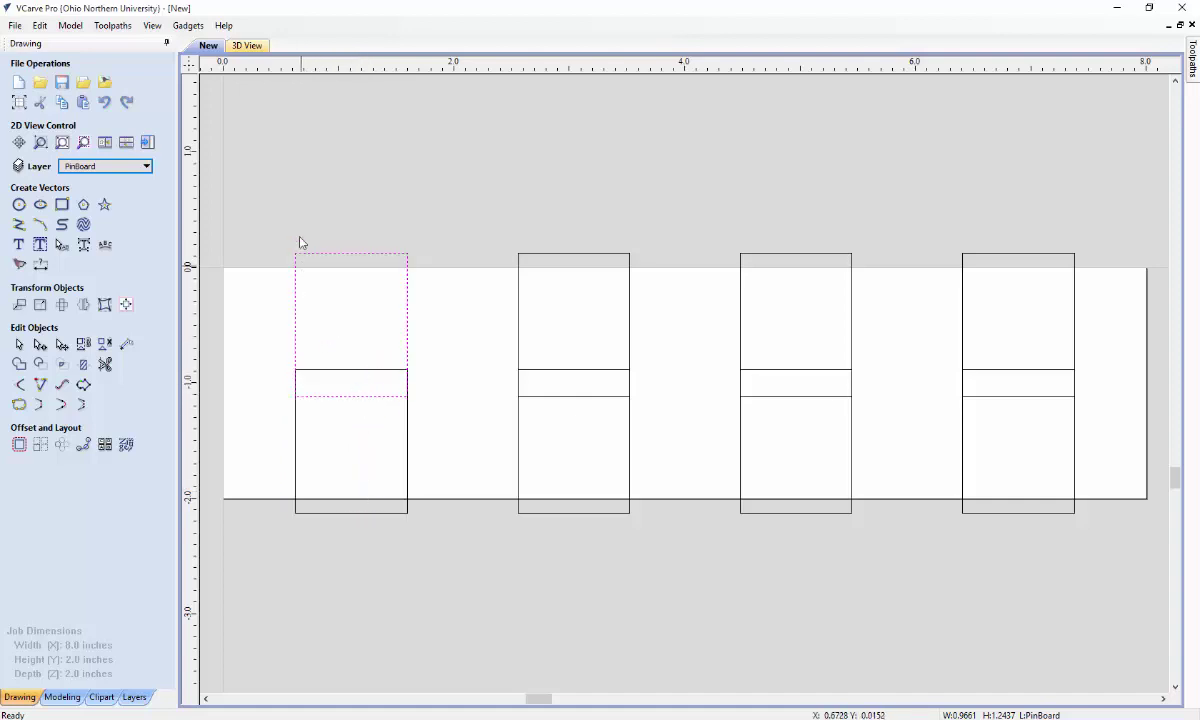
click(274, 220)
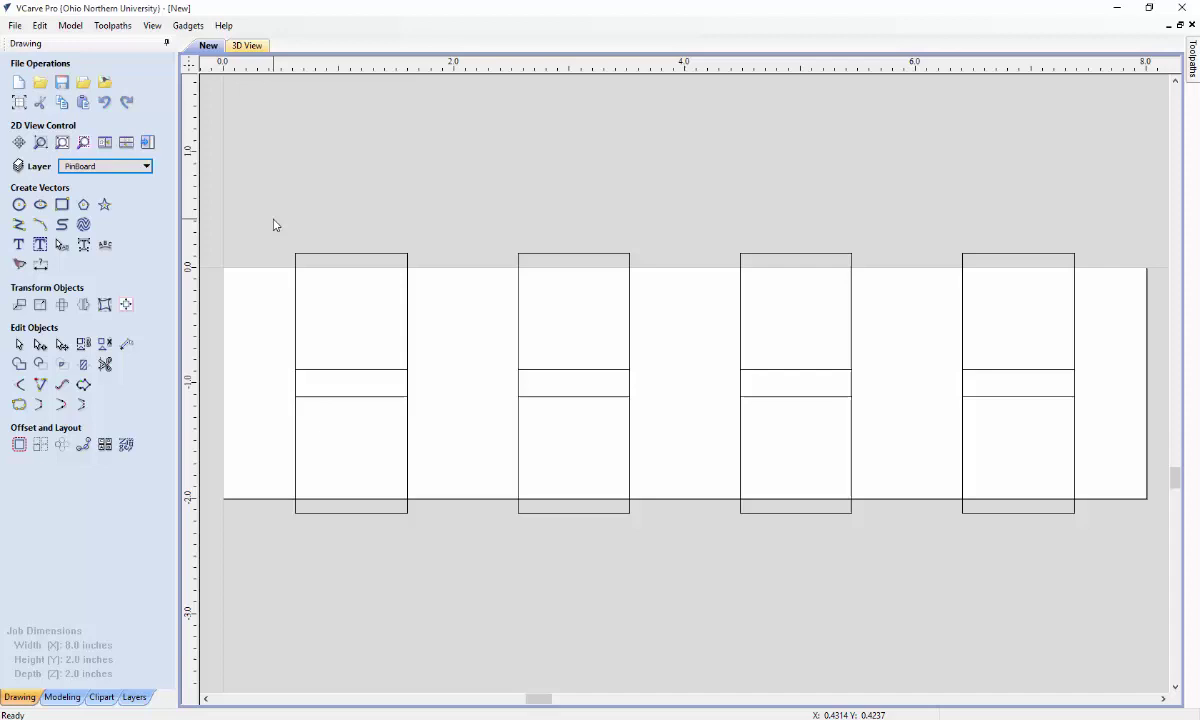
drag(257, 238, 1130, 566)
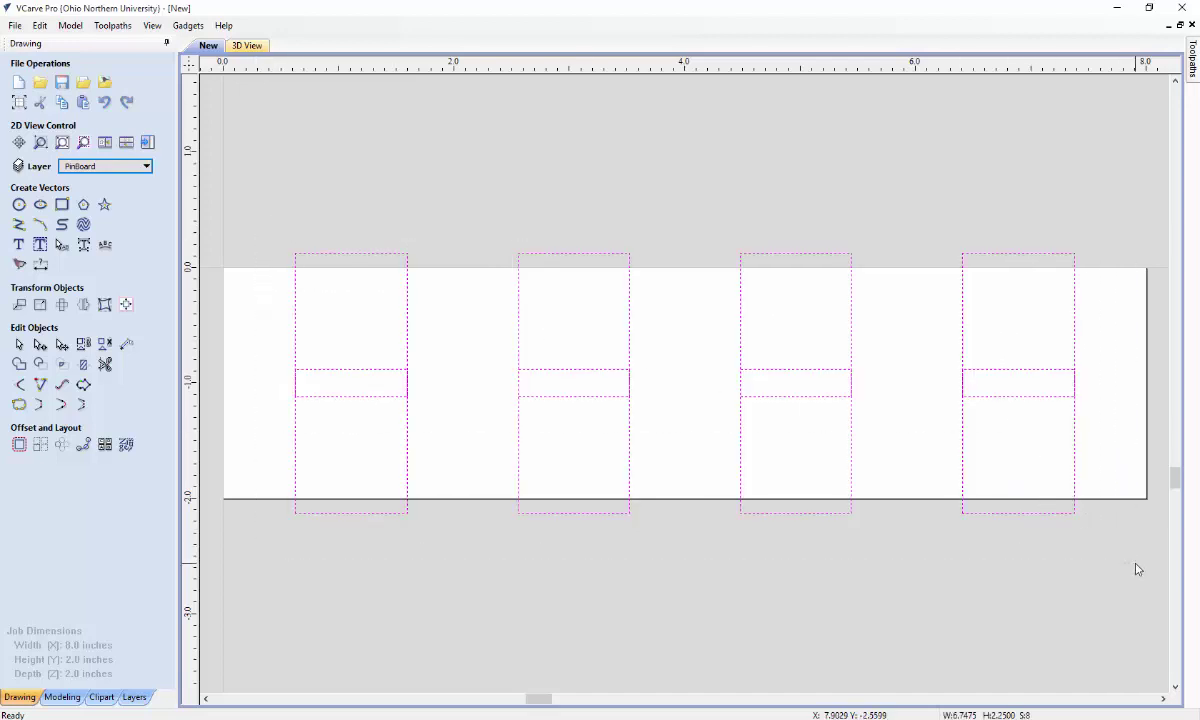
click(1121, 574)
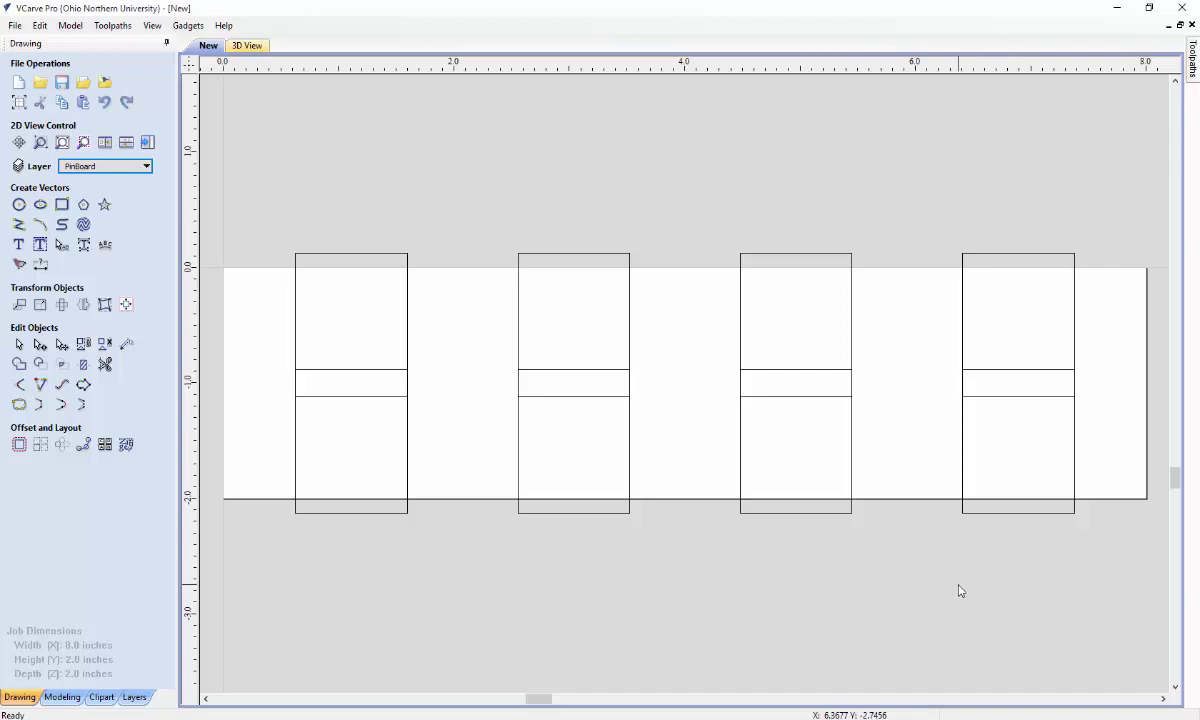
Select all PinBoard vectors and start a pocket toolpath for them using the imperial 0.25 inch end mill
key(ctrl+a)
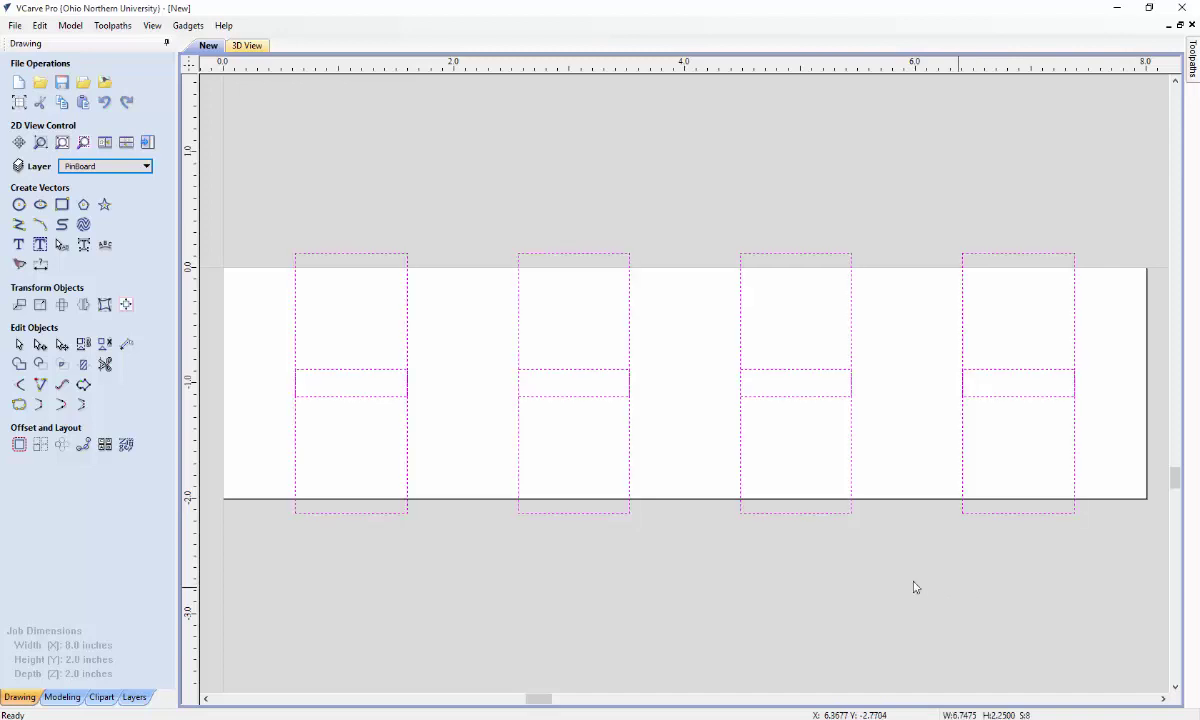
click(1192, 66)
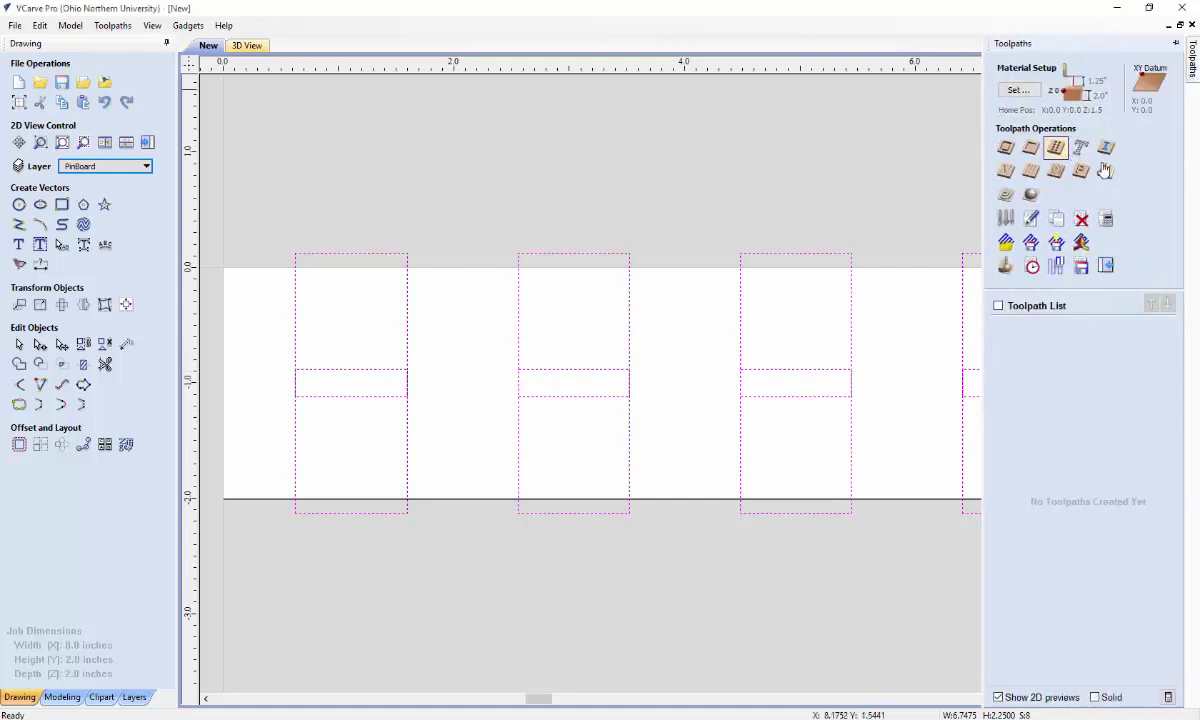
click(1031, 147)
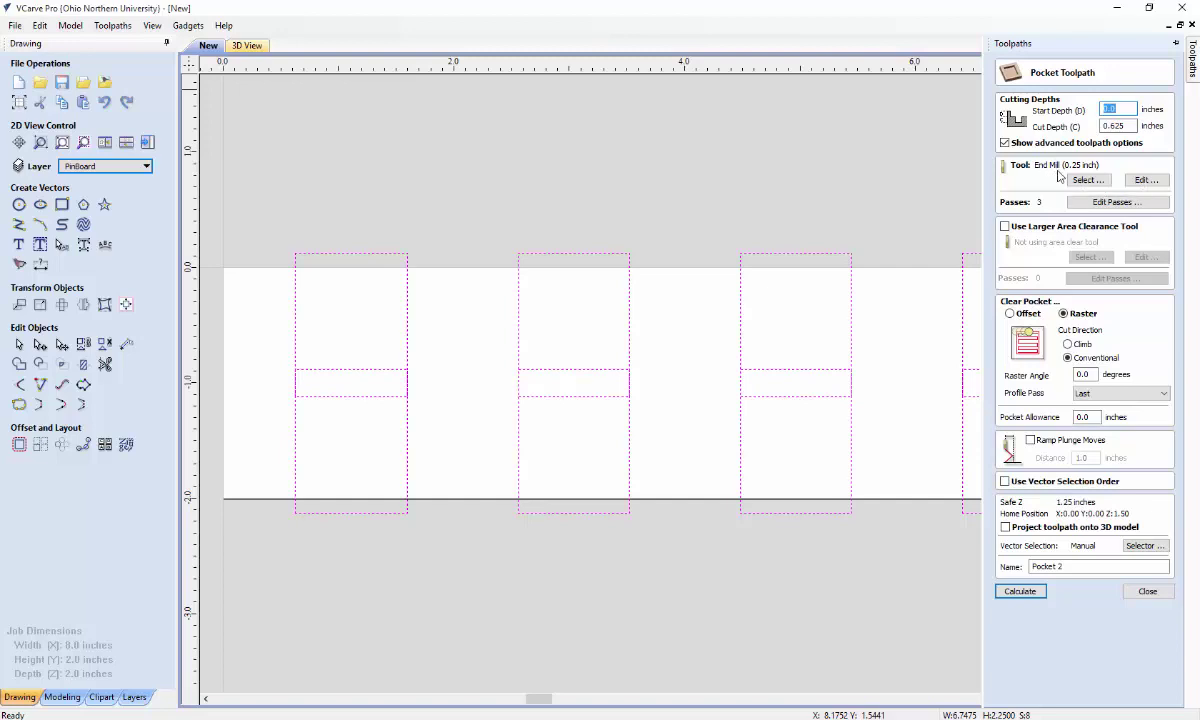
click(1088, 179)
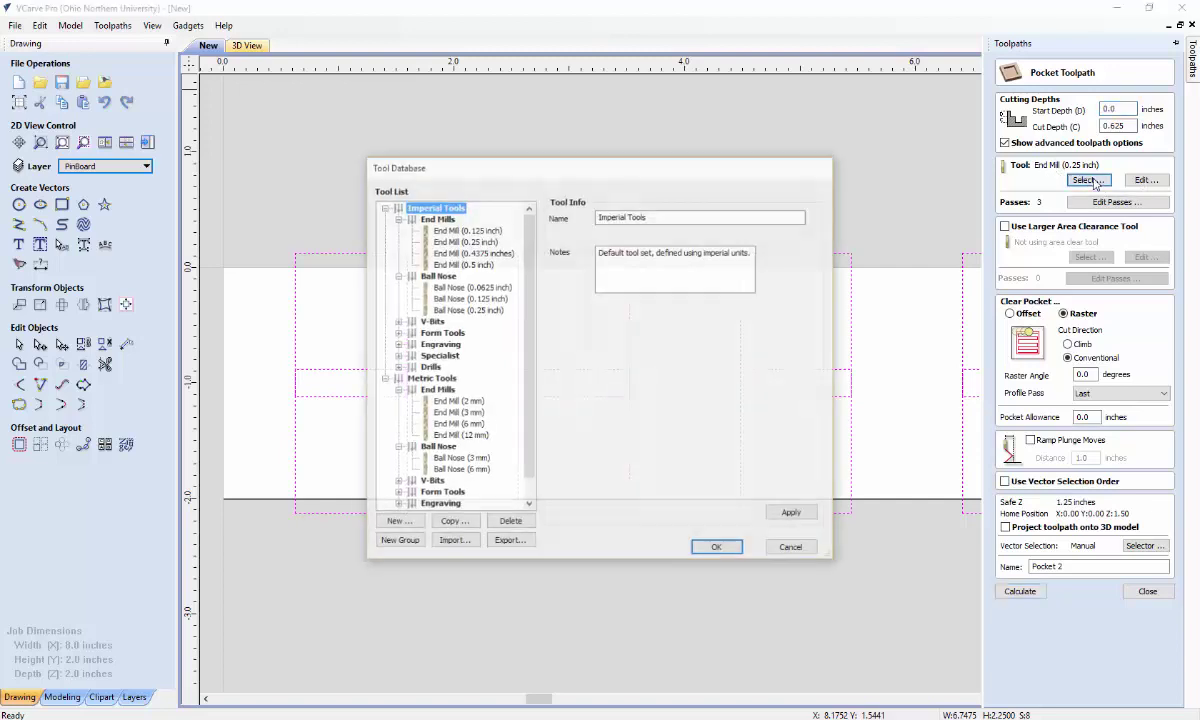
click(488, 242)
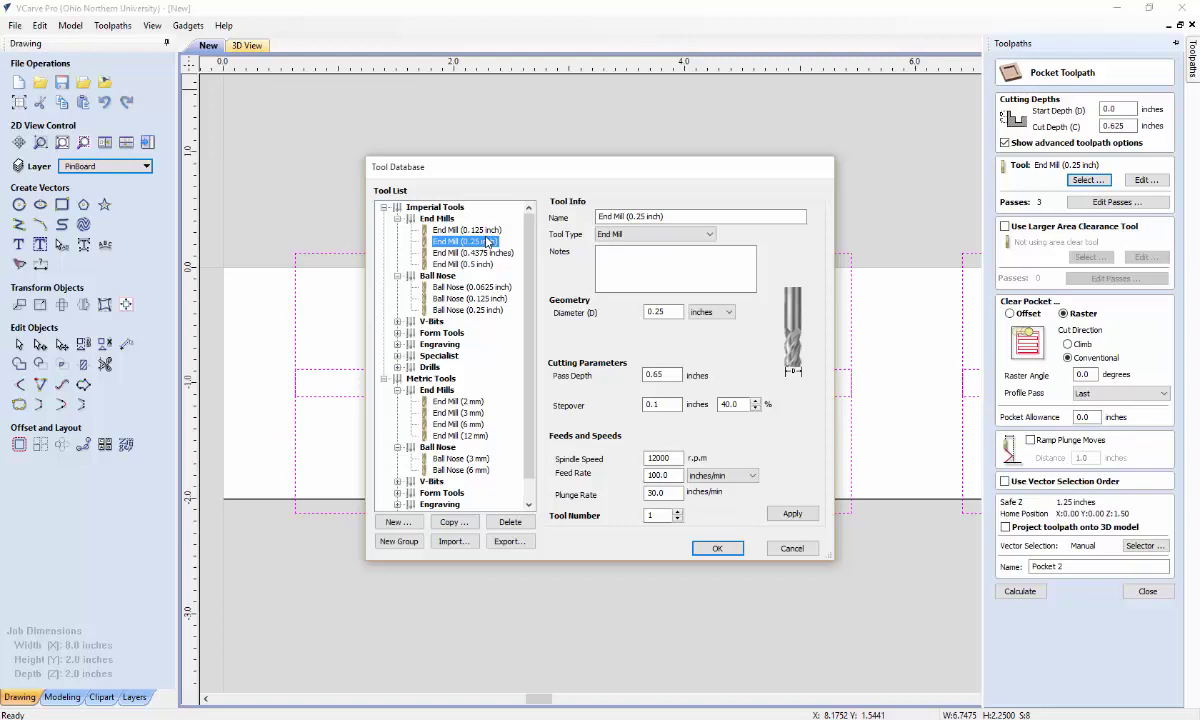
click(718, 549)
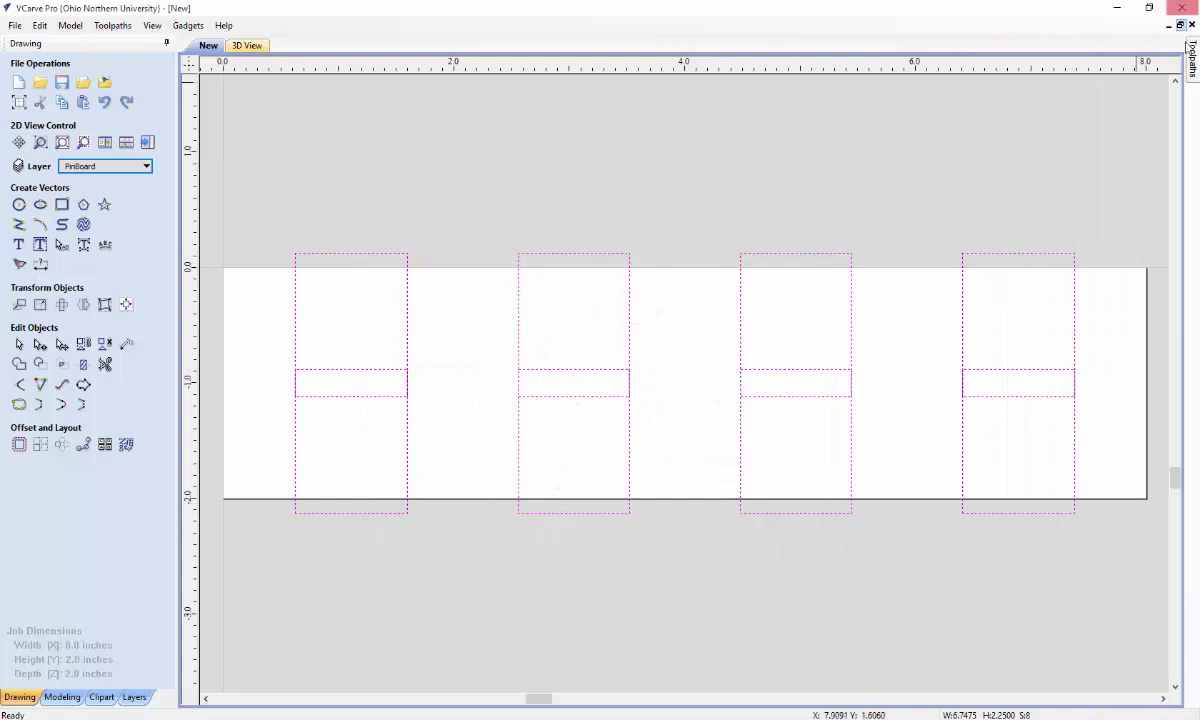
Set the pocket's raster cut direction to Climb and calculate the toolpath
mouse_move(1191, 65)
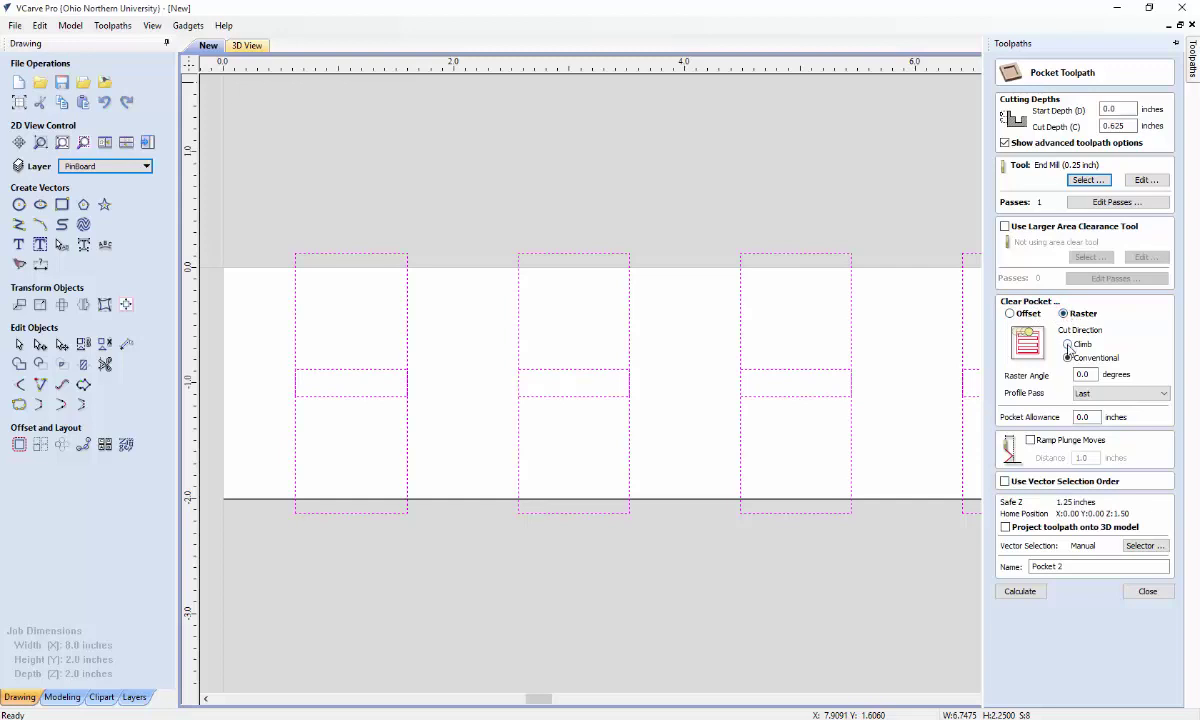
click(1067, 344)
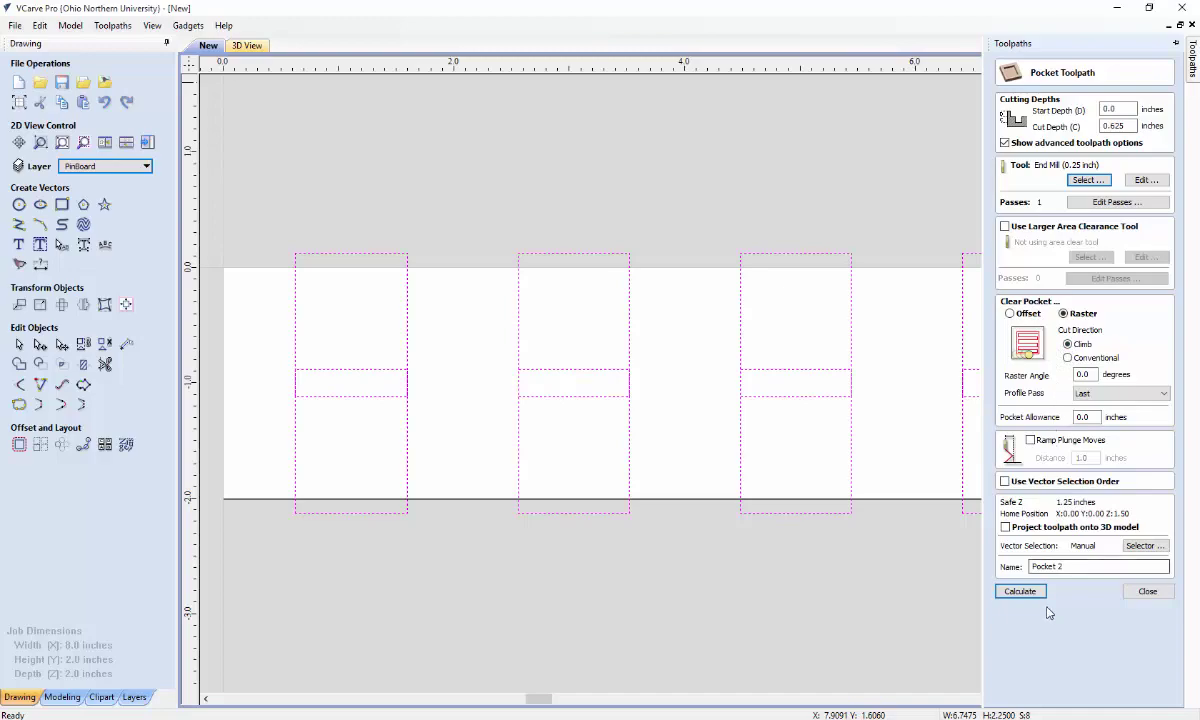
click(1025, 592)
Run the 3D cutting preview of the pin board pocket toolpath and close the preview
drag(862, 603, 922, 289)
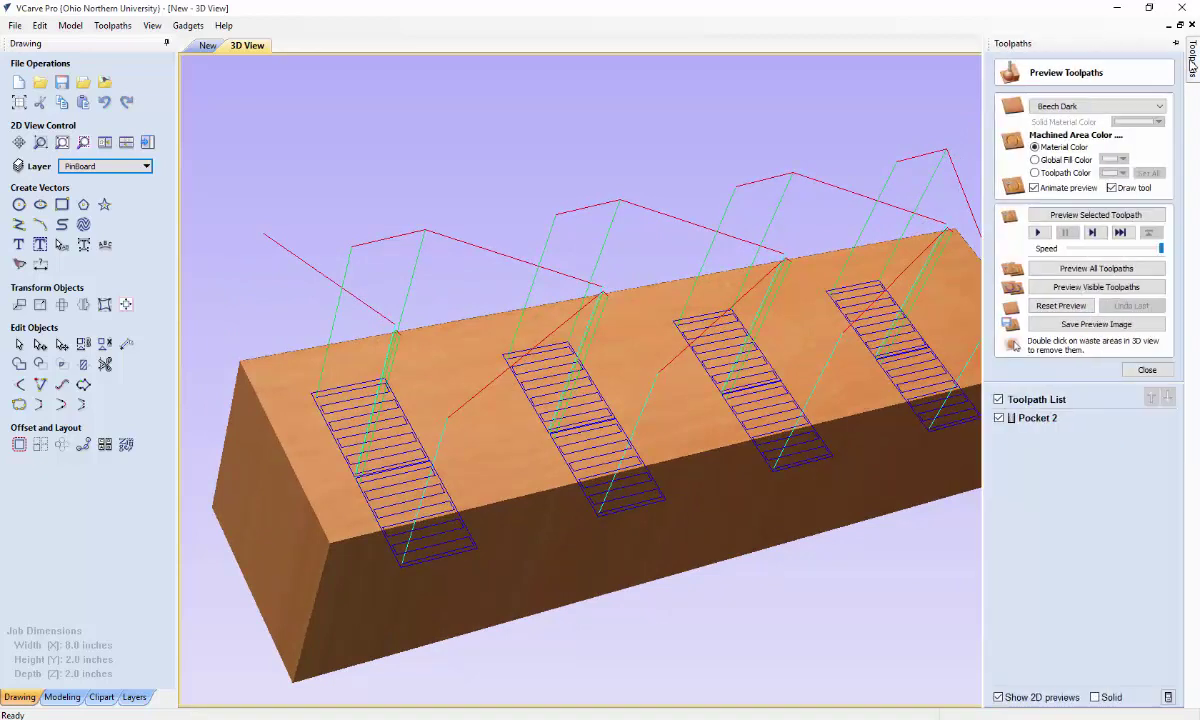
click(1038, 233)
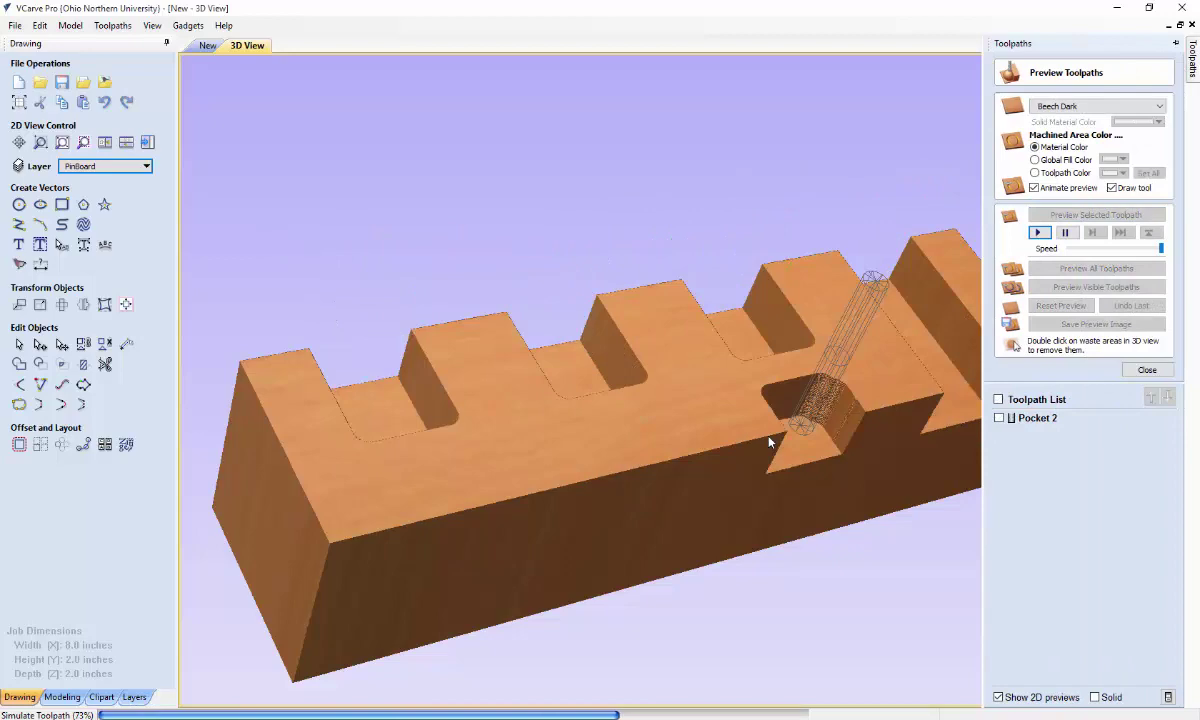
drag(815, 380, 797, 405)
mouse_move(1192, 58)
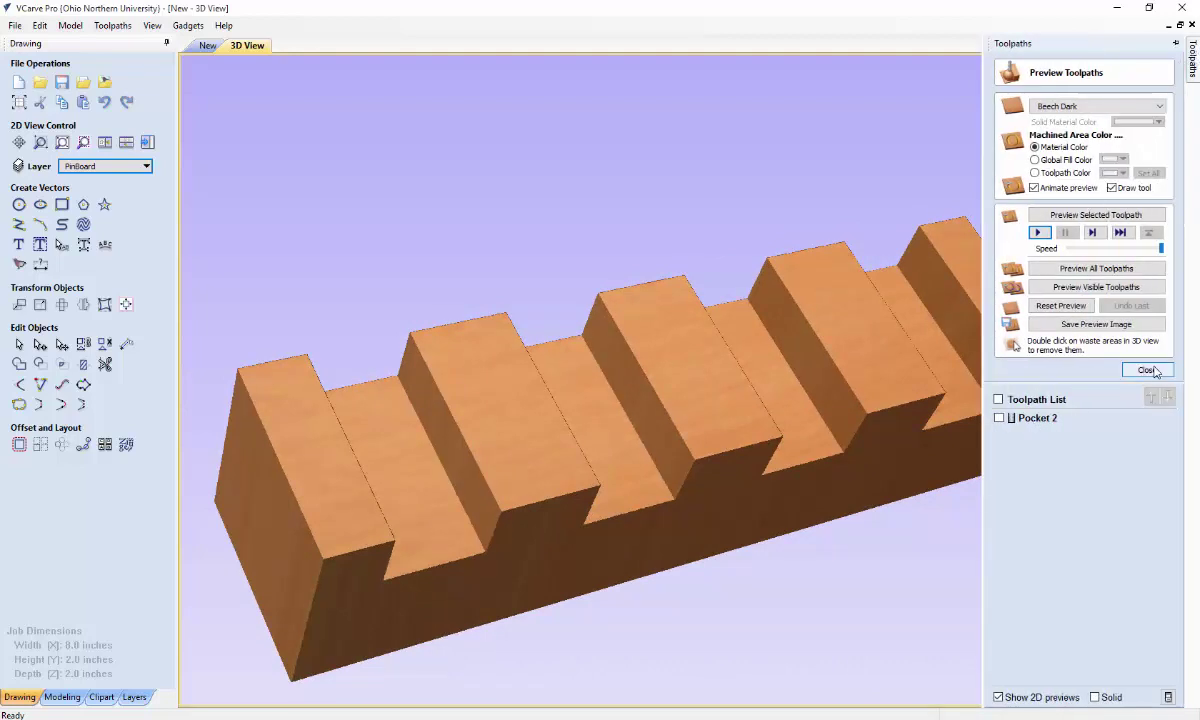
click(1147, 371)
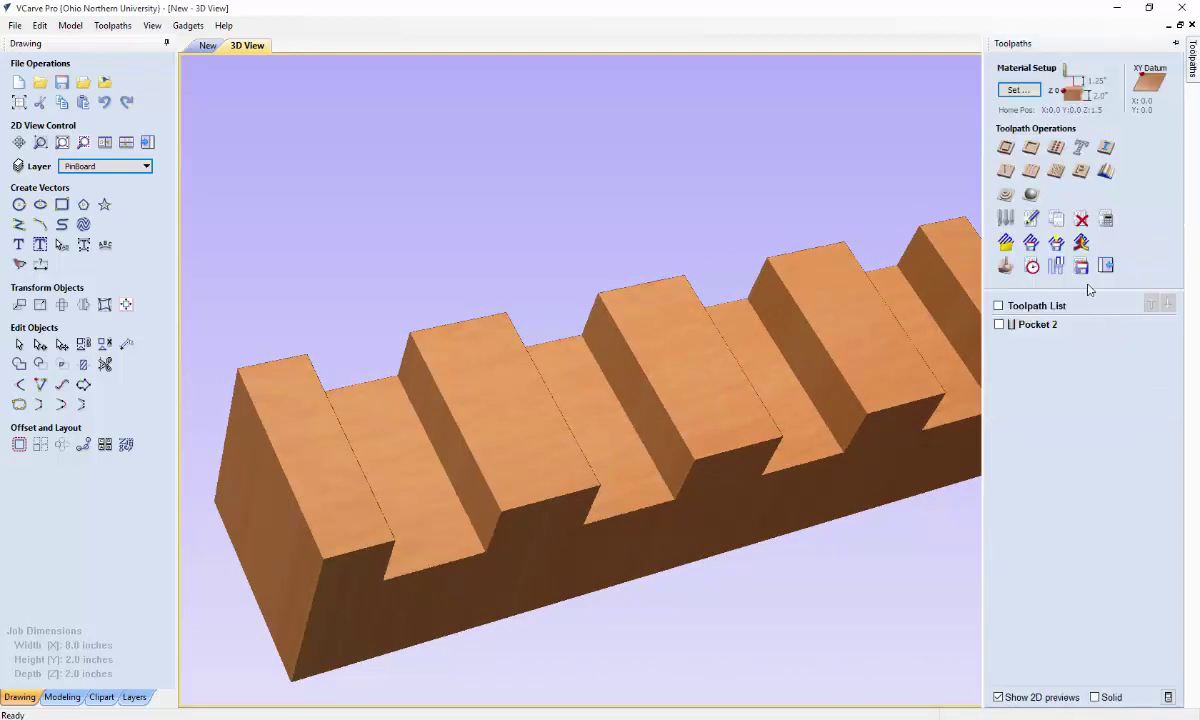
Save the pin board pocket toolpath as Pocket 2.tap in G Code (inch) format and return to the 2D view
click(1000, 325)
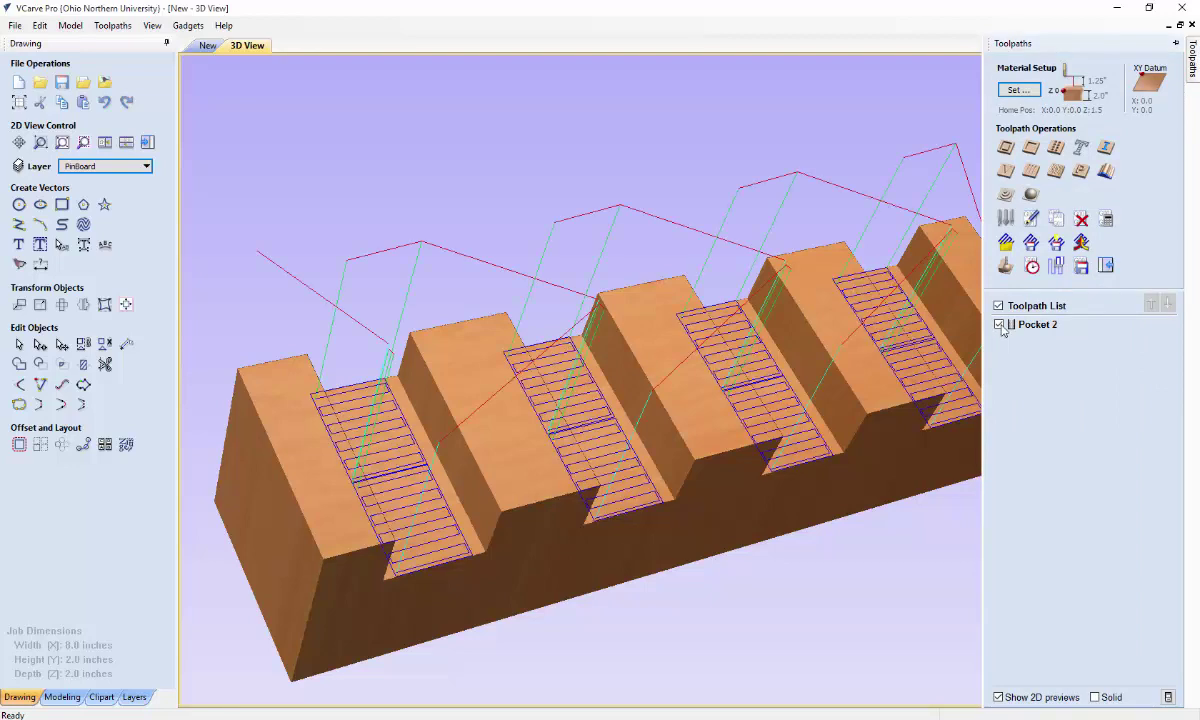
click(1081, 266)
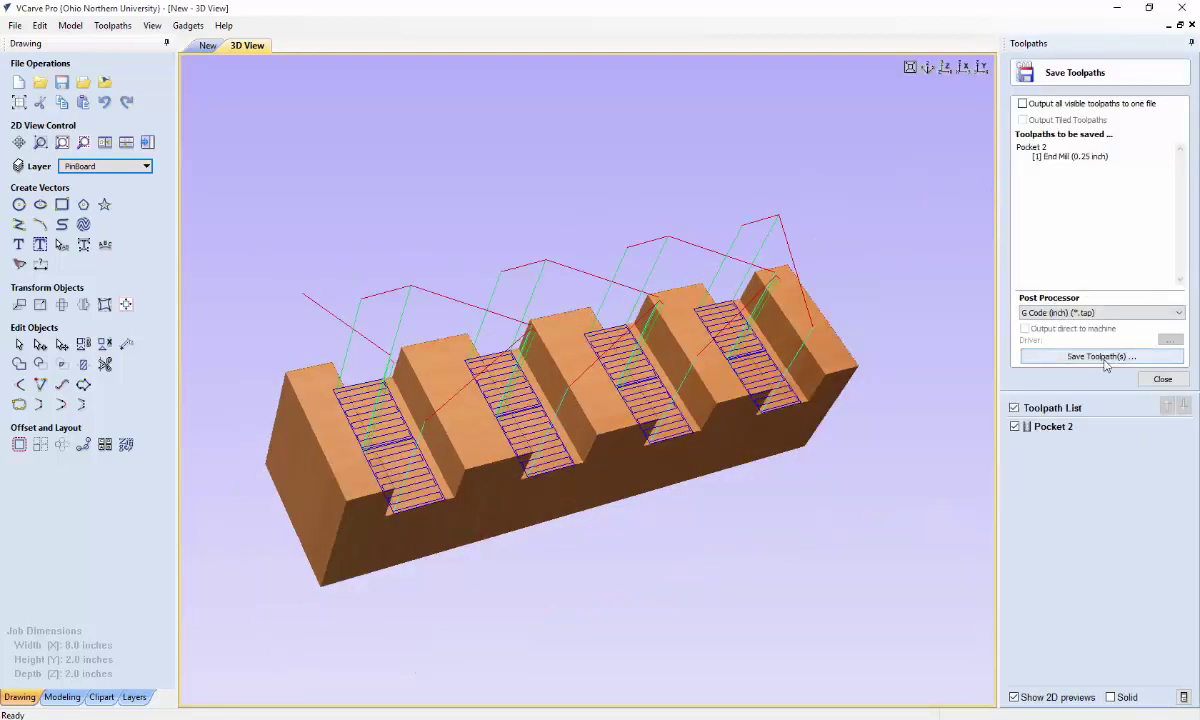
click(1103, 358)
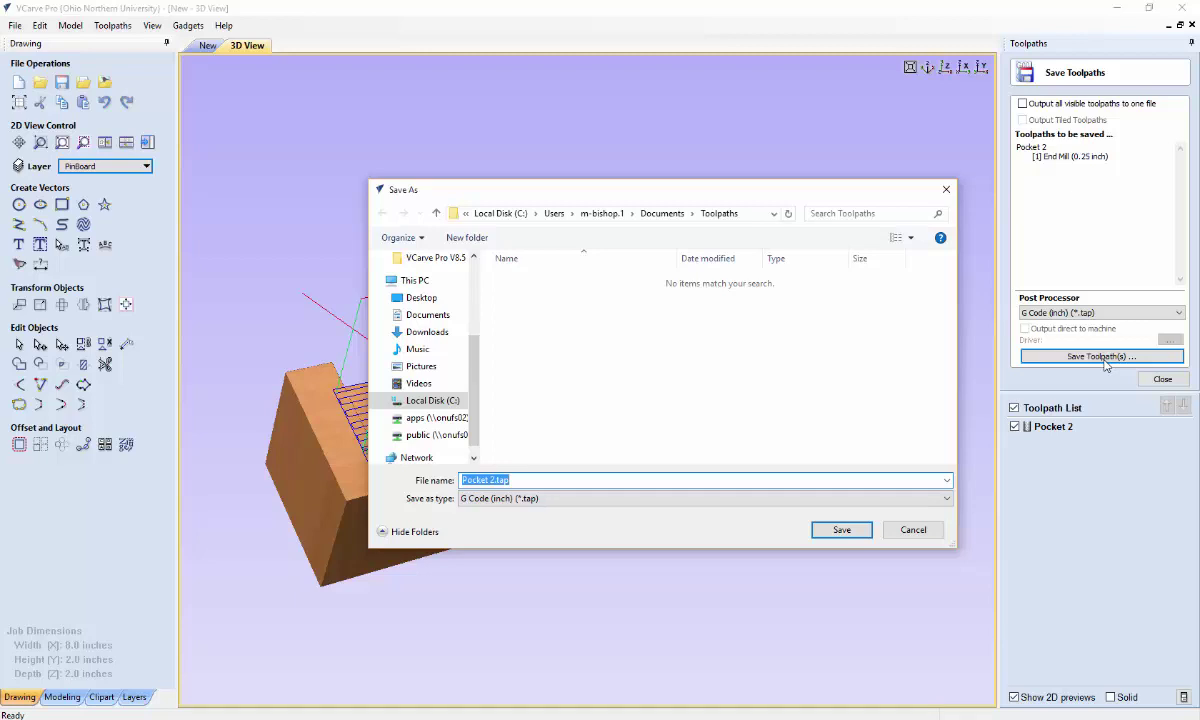
click(836, 530)
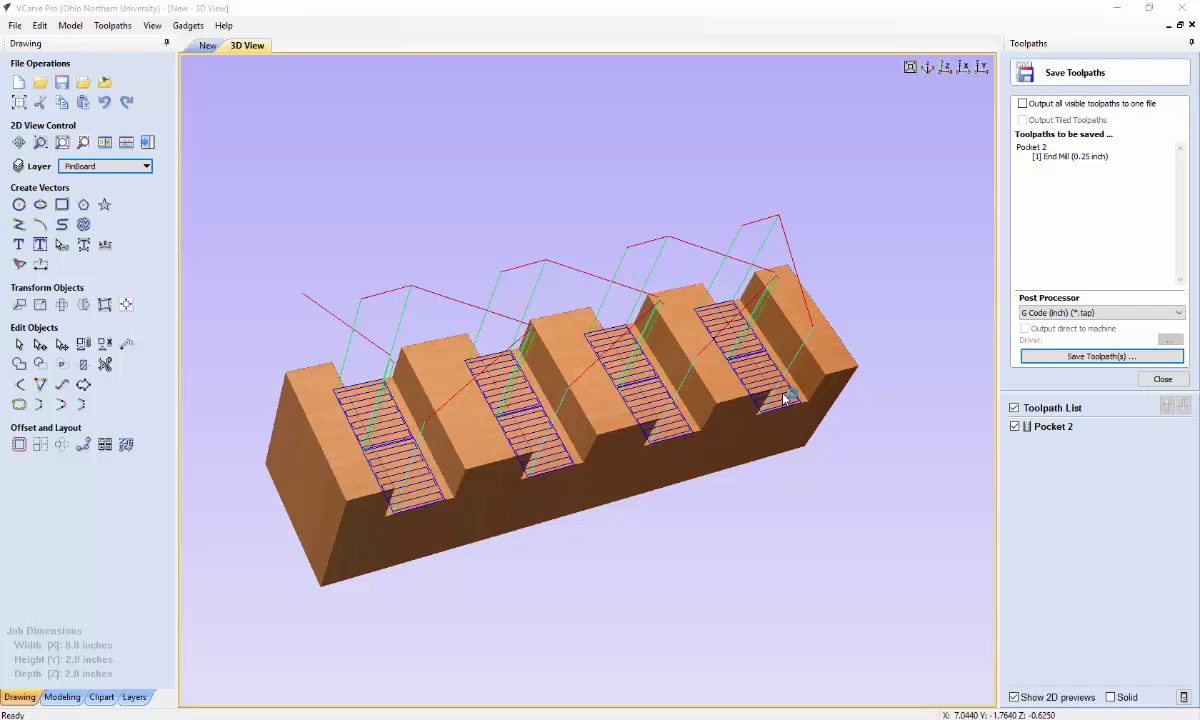
click(1162, 379)
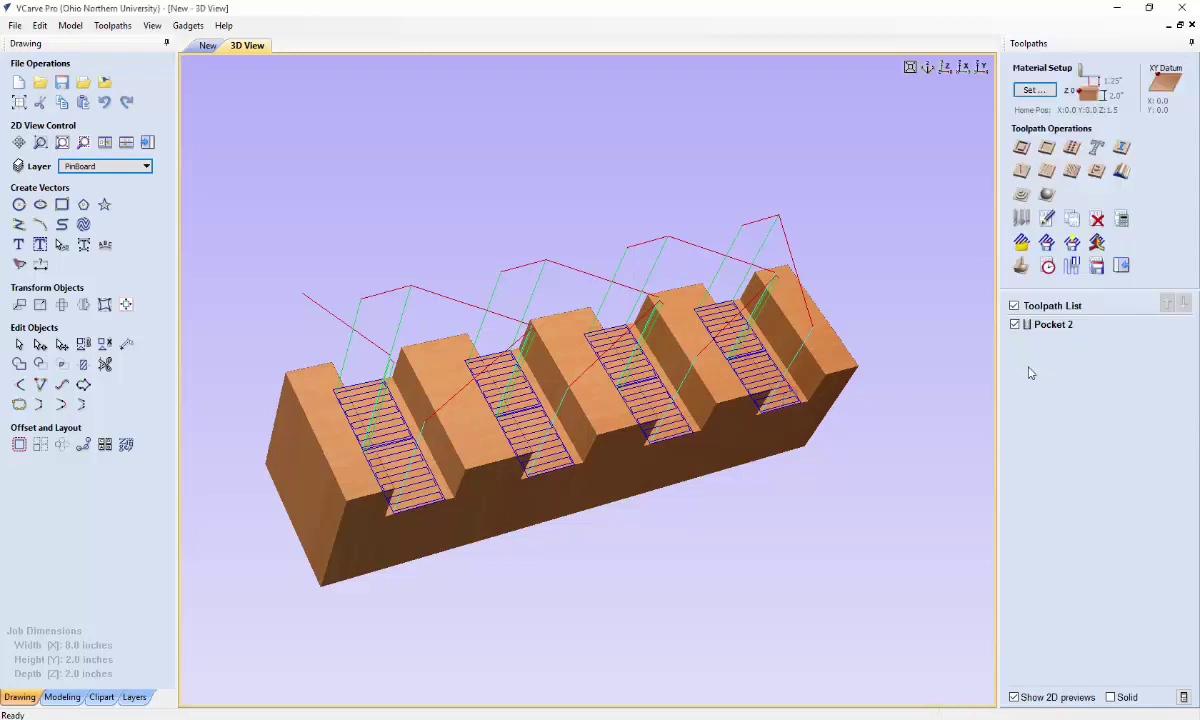
click(206, 45)
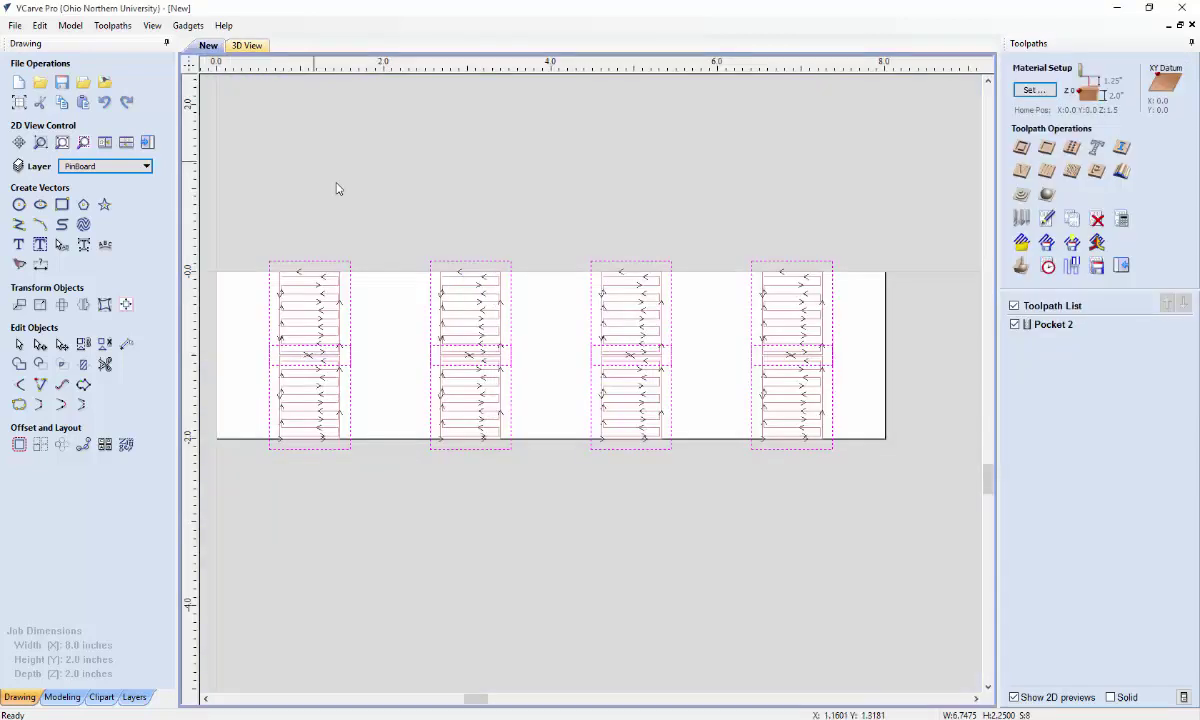
Deselect the vectors, hide the PinBoard layer and show the SocketBoard layer instead
click(420, 233)
click(146, 166)
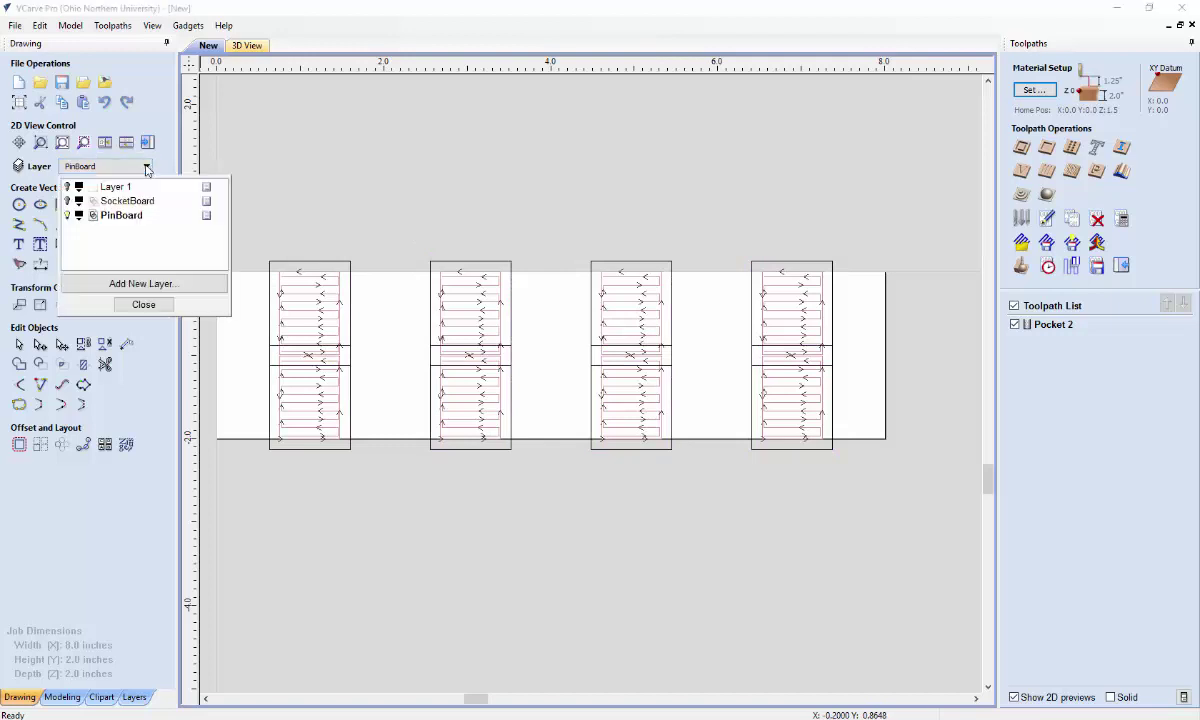
click(69, 216)
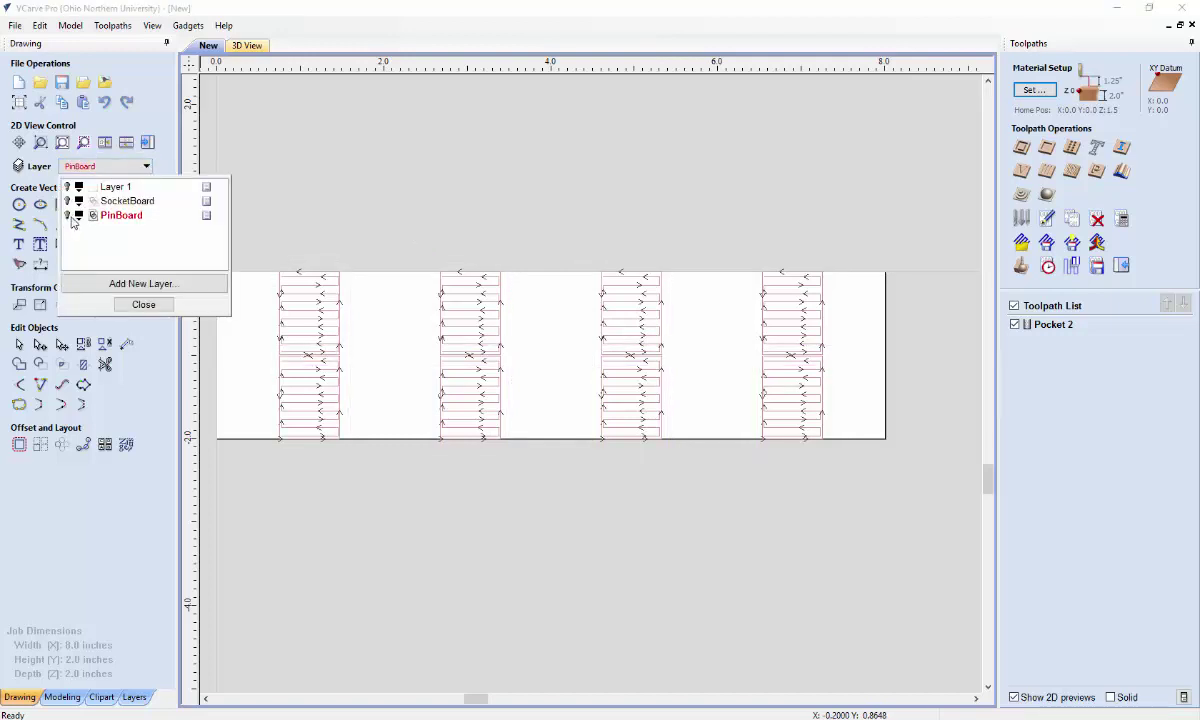
click(67, 201)
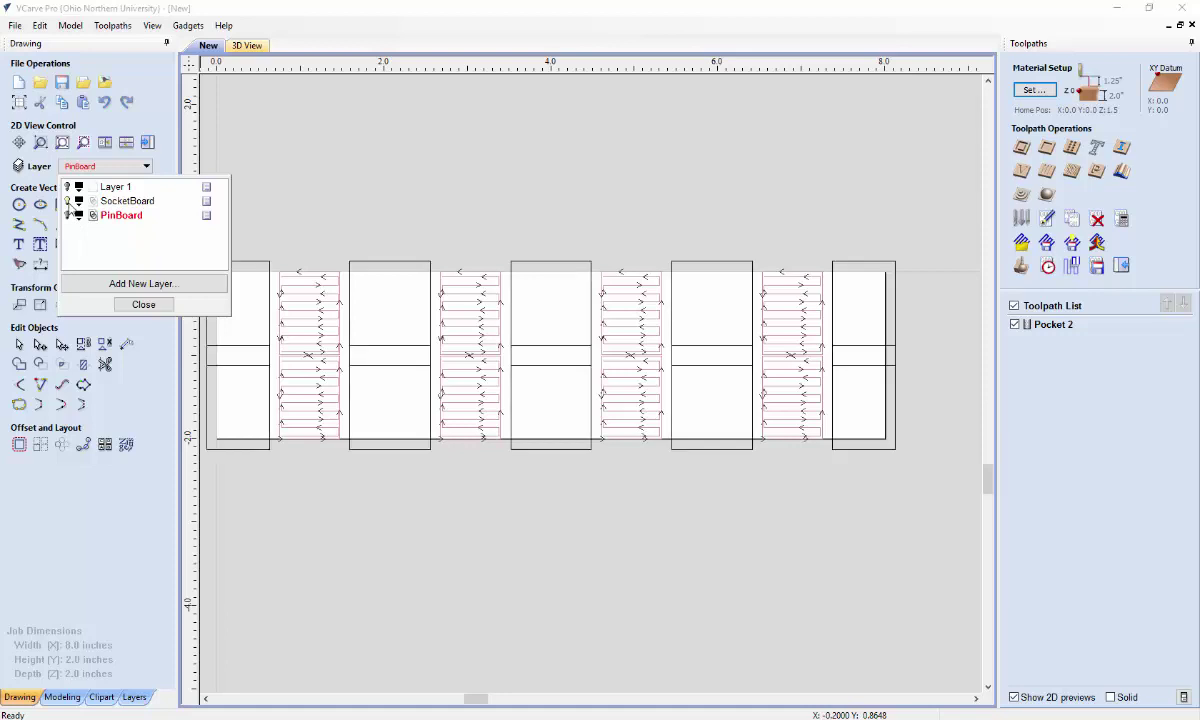
click(143, 304)
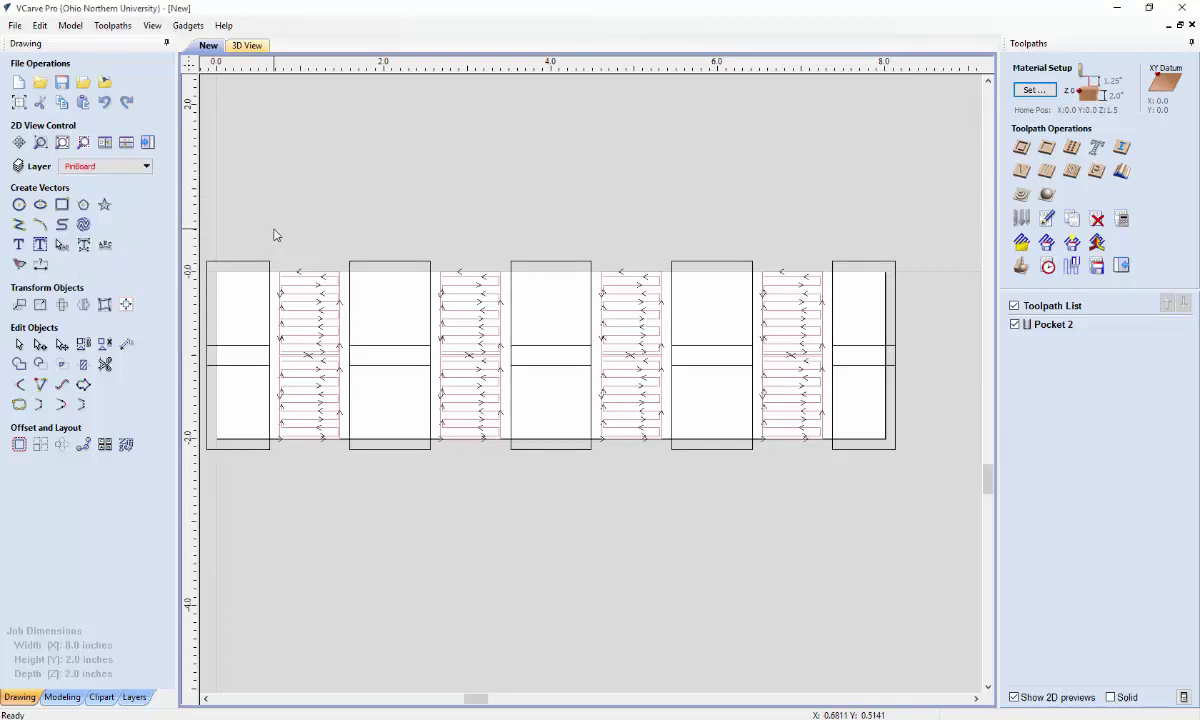
Select all SocketBoard vectors and calculate a 0.625 inch deep raster climb pocket toolpath with the 0.25 inch end mill
key(ctrl+a)
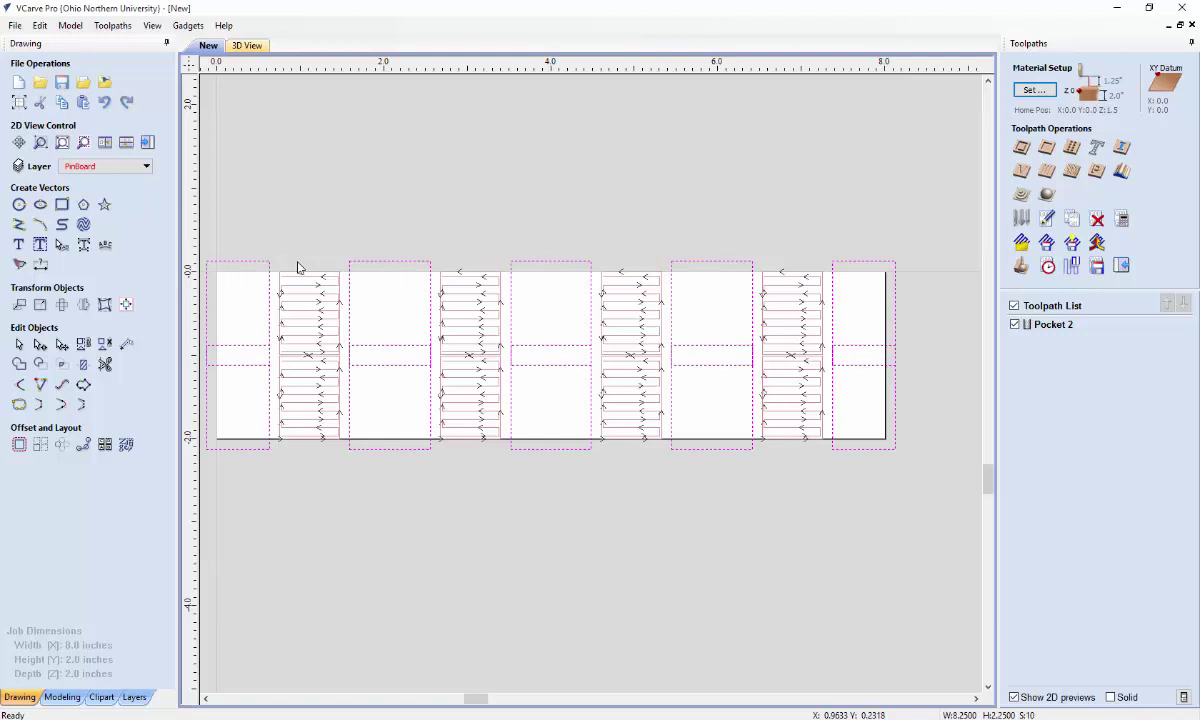
click(1046, 149)
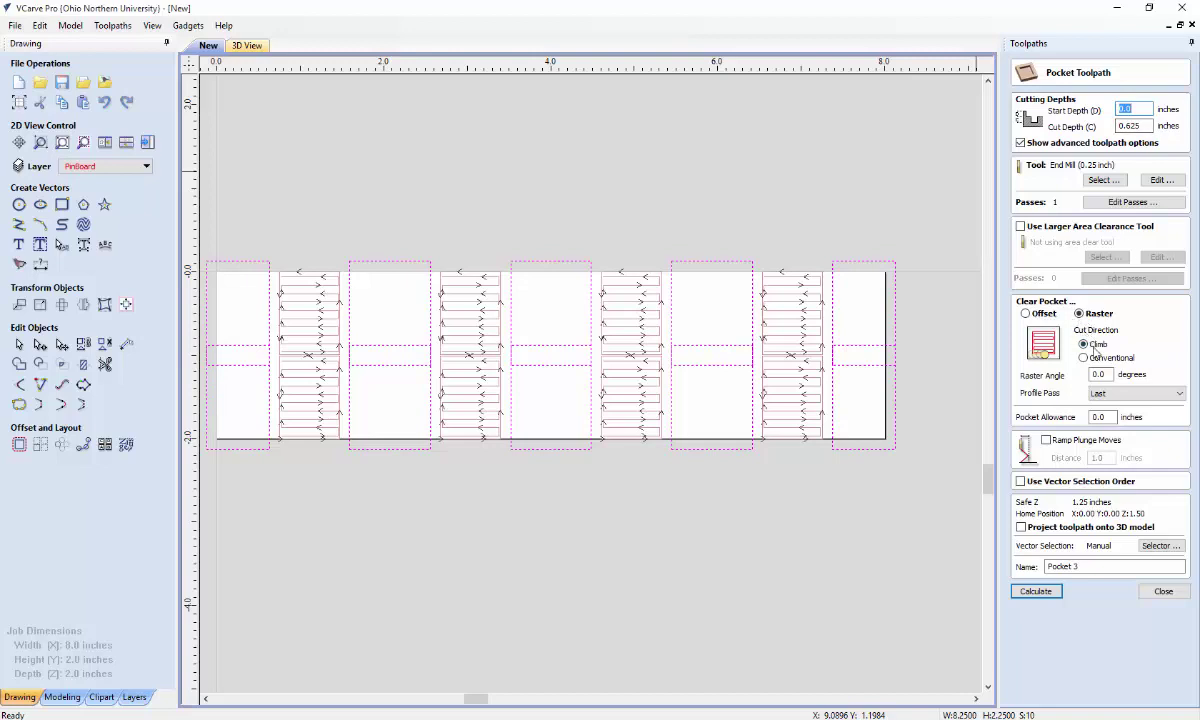
click(1040, 594)
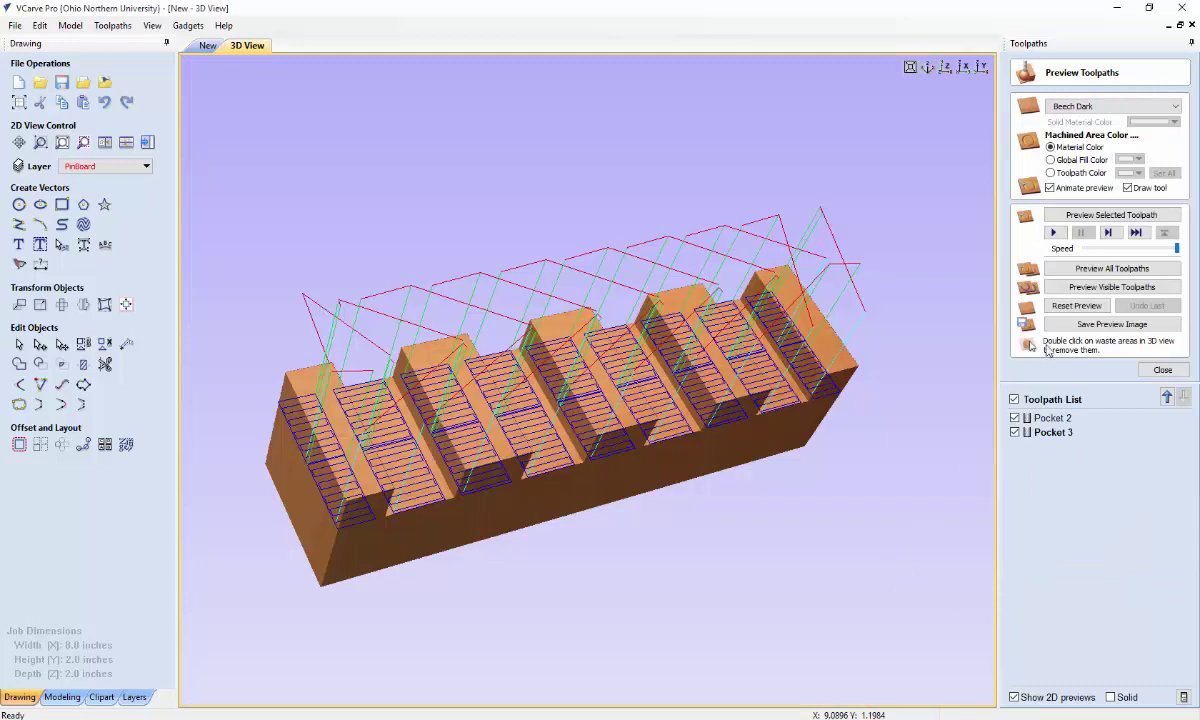
Reset the 3D preview, hide Pocket 2, run the cutting preview of Pocket 3 alone and close the preview
click(1076, 305)
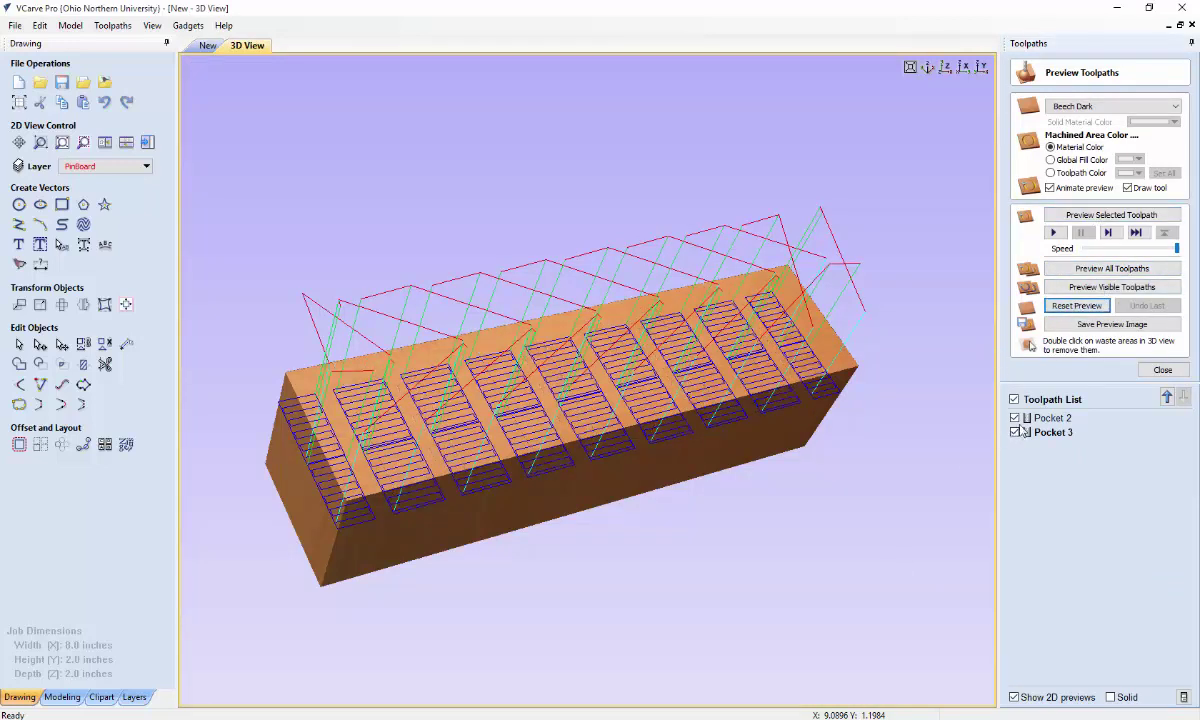
click(1015, 418)
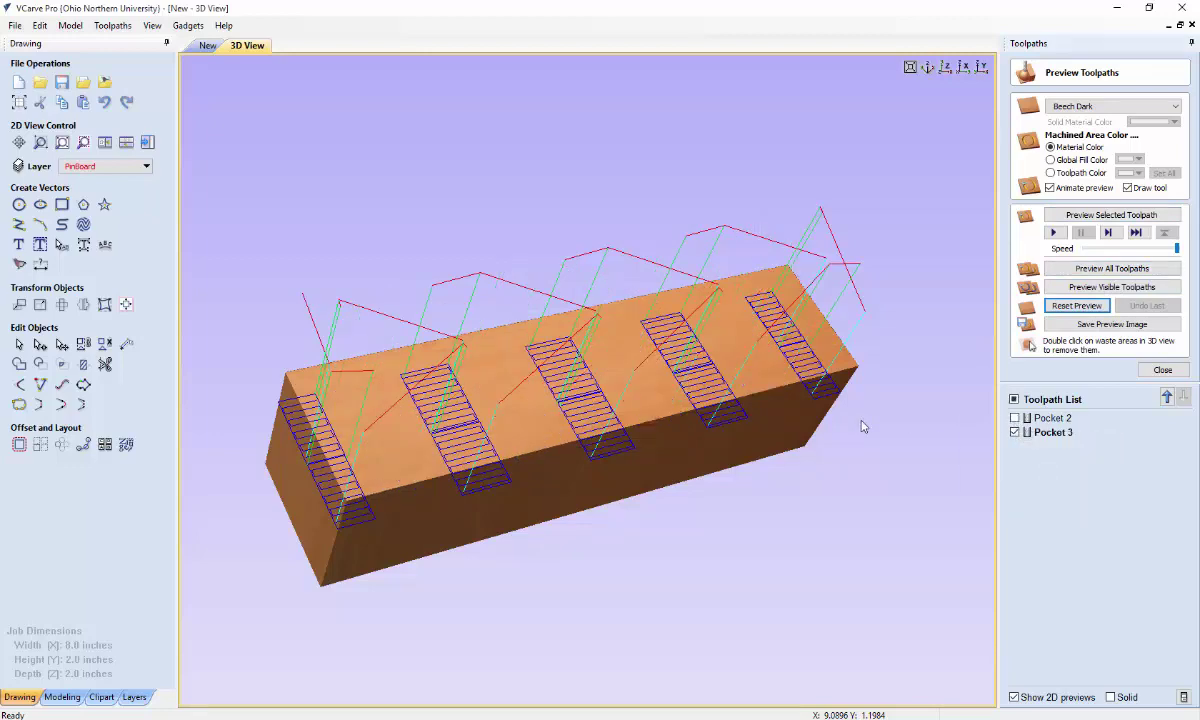
drag(678, 396, 515, 397)
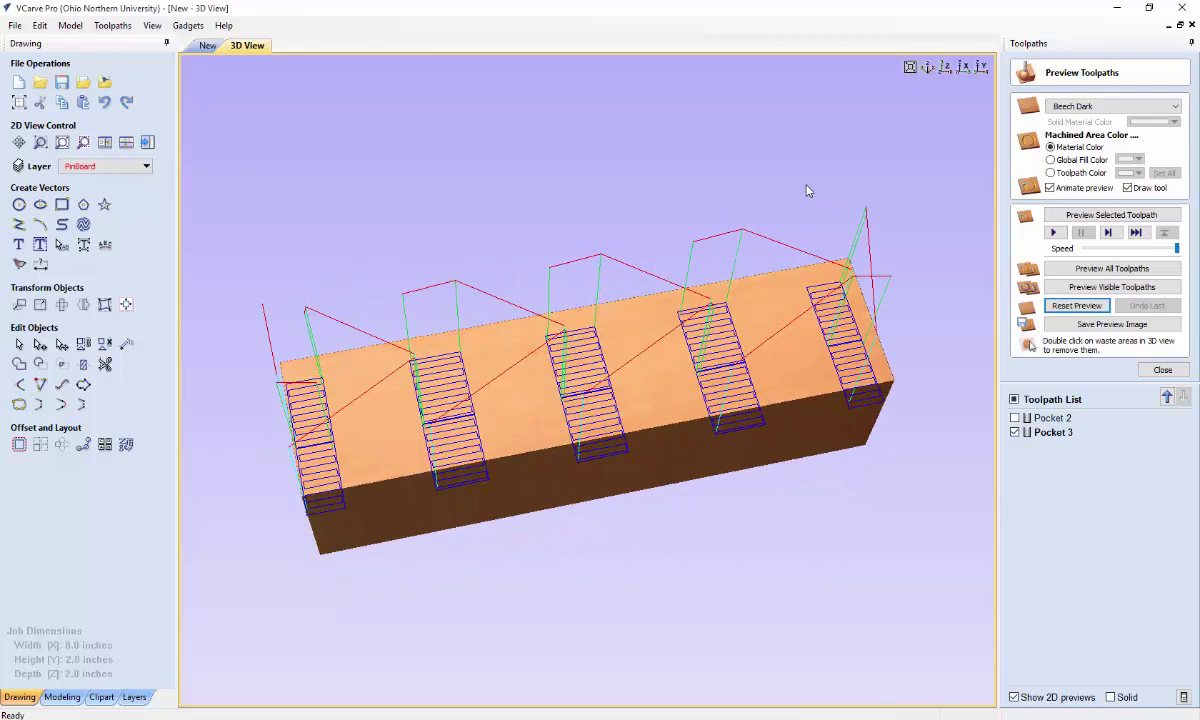
click(1055, 232)
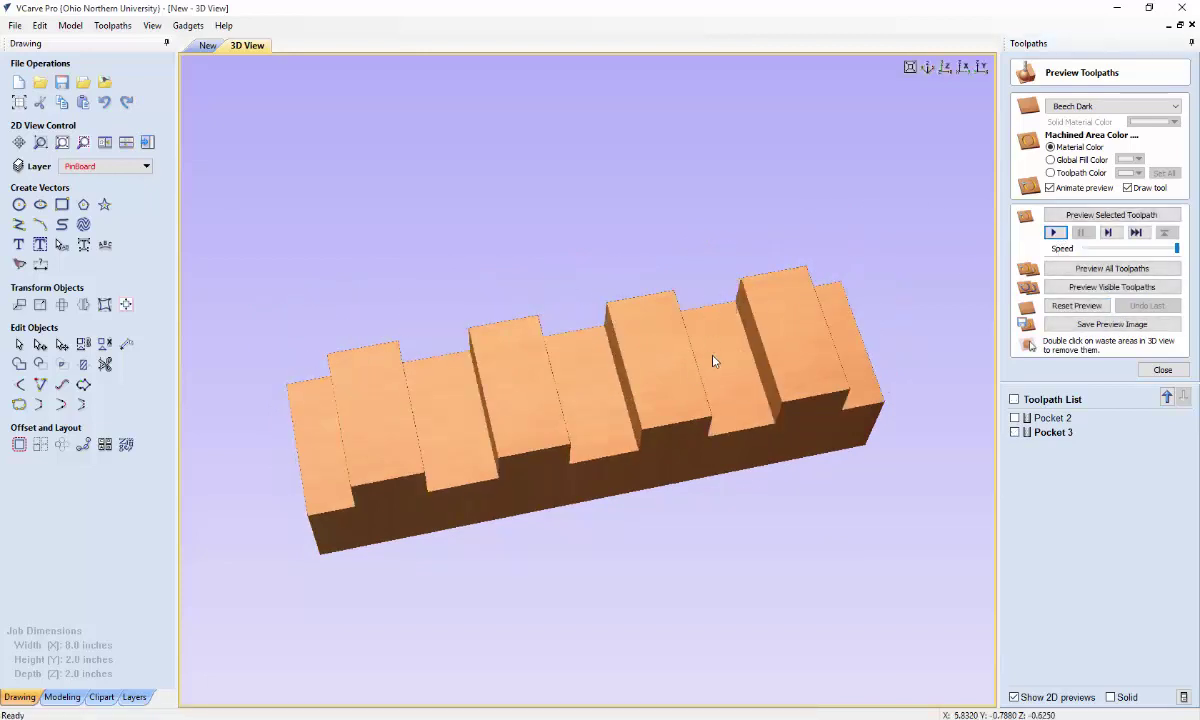
drag(715, 359, 752, 368)
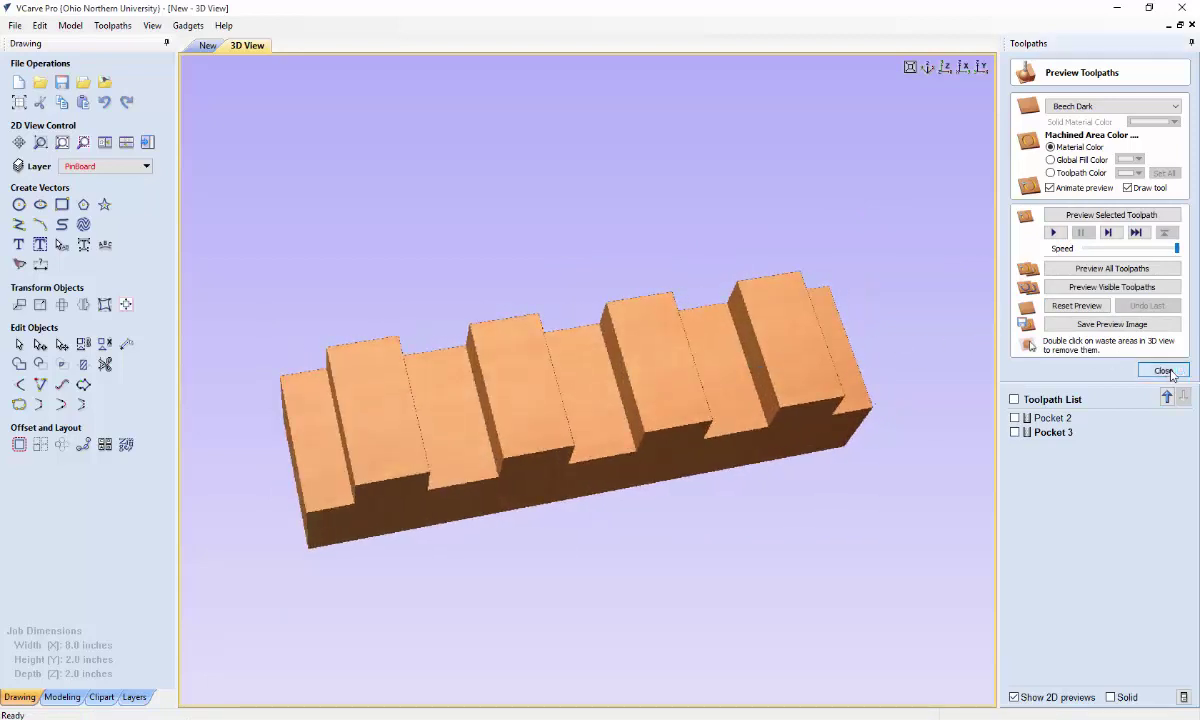
click(1171, 372)
Save only the socket board pocket toolpath as Pocket 3.tap in G Code (inch) format and return to the 2D view
click(1015, 340)
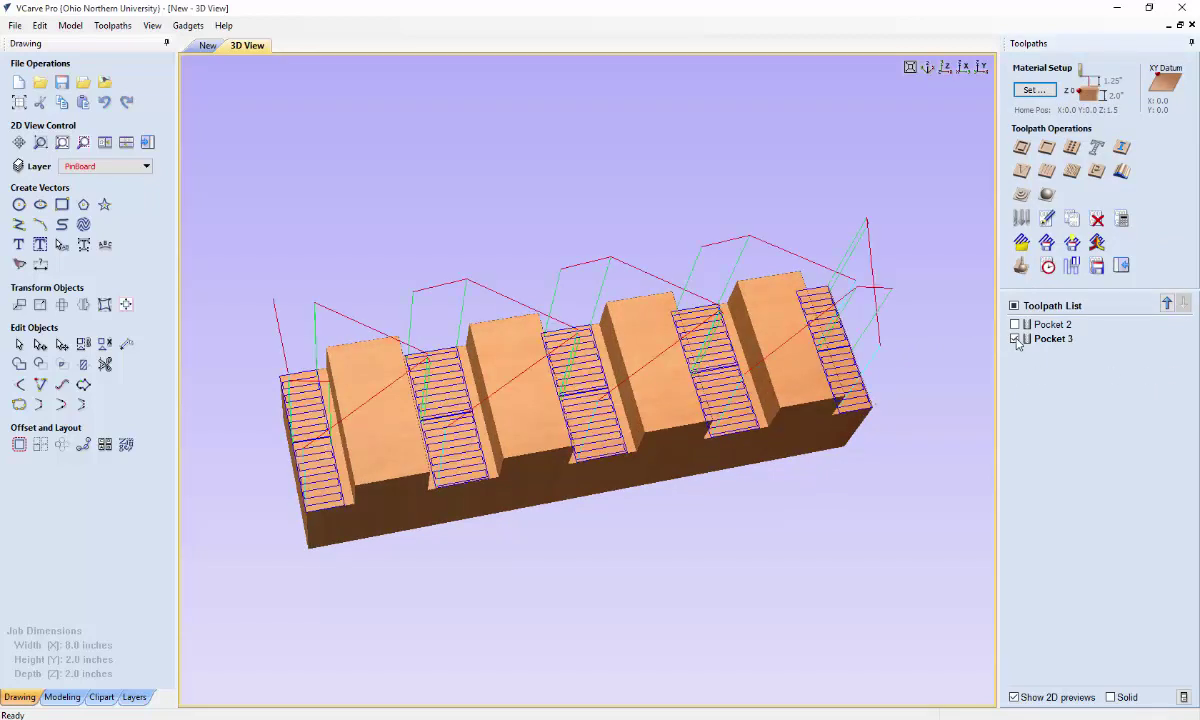
click(1096, 266)
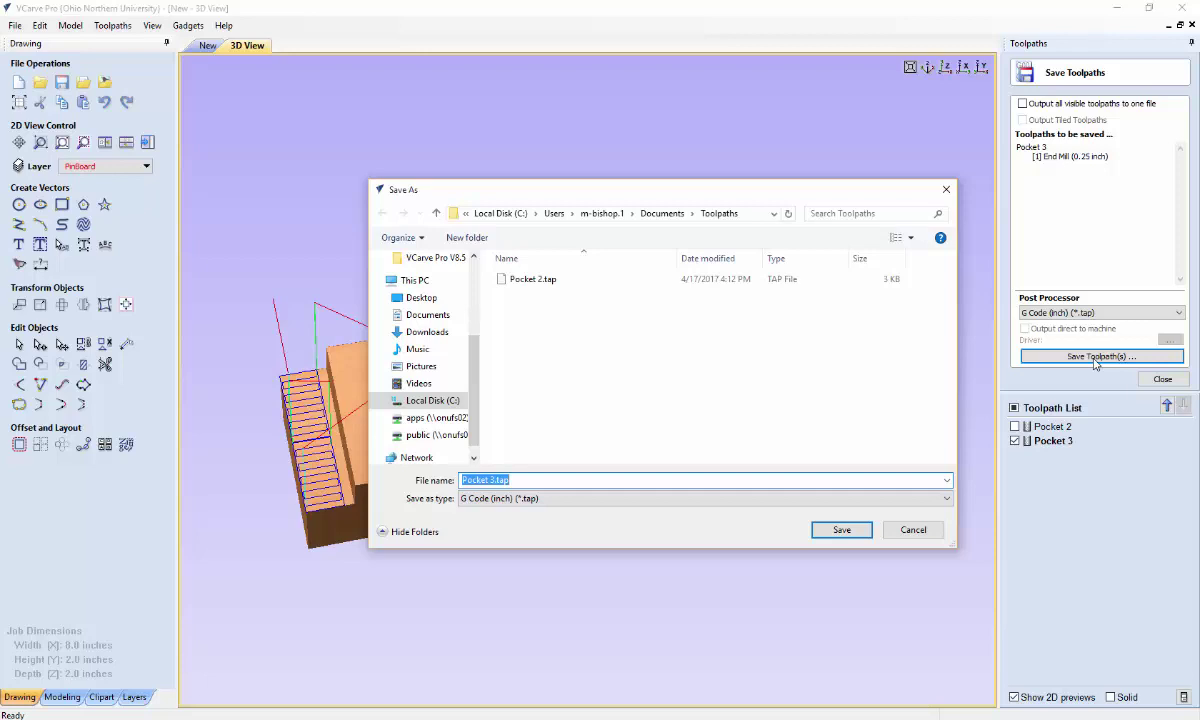
click(835, 529)
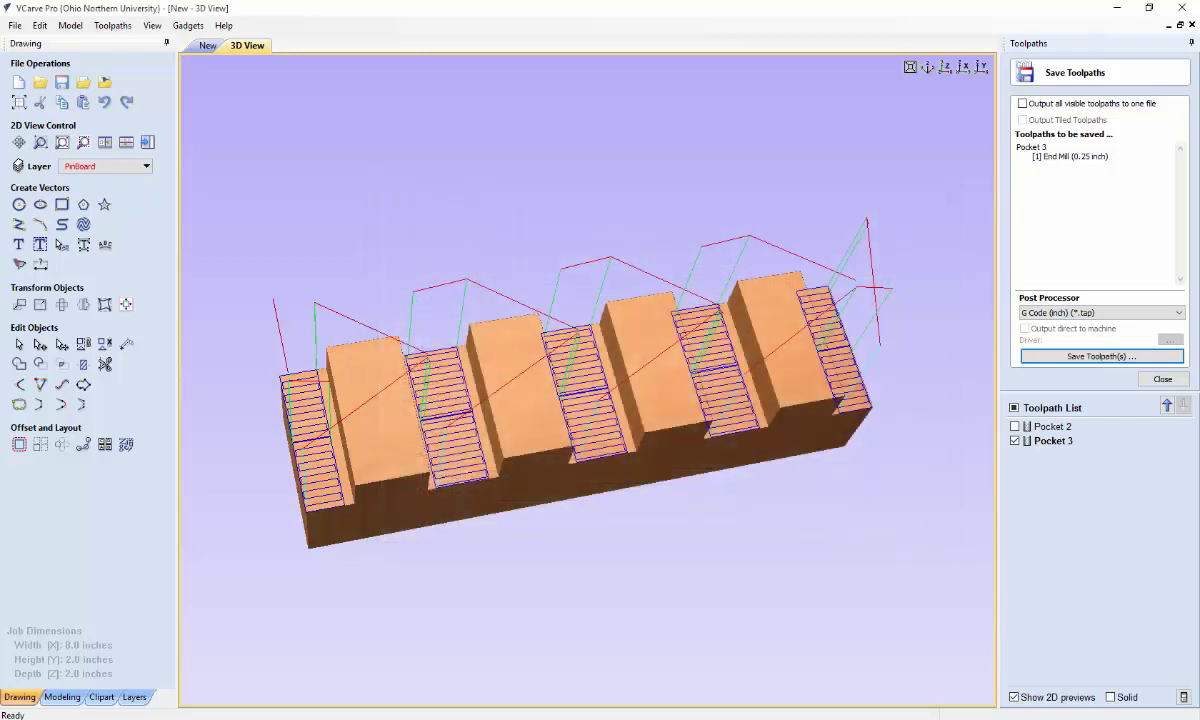
key(F2)
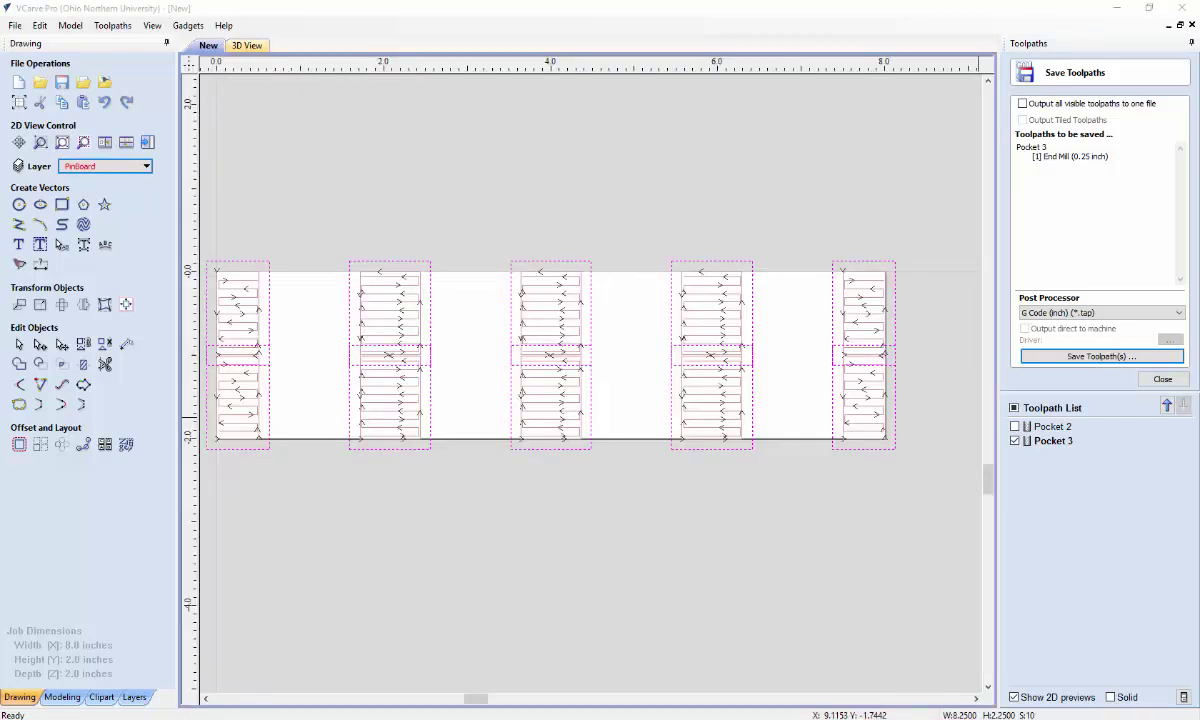